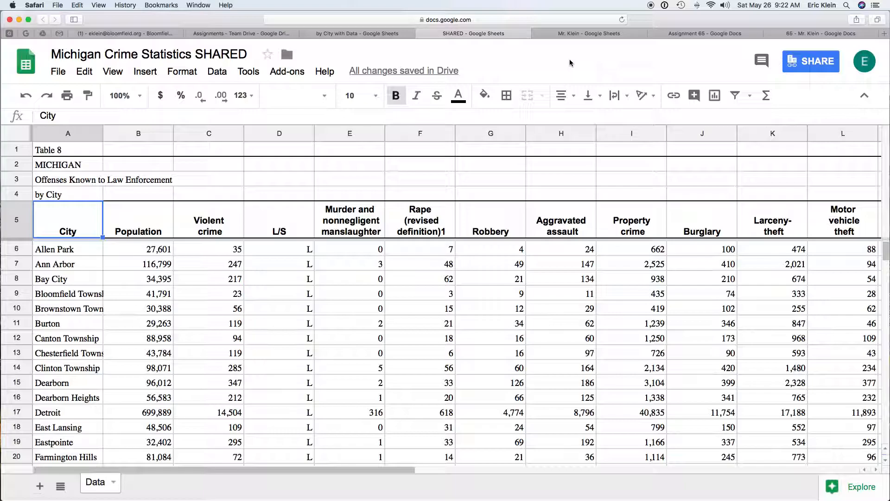
Look over the shared statistics spreadsheet, its personal copy and the answer document, and highlight question 1a in the Assignment 65 instructions.
{"action": "left_click", "coordinate": [65, 76]}
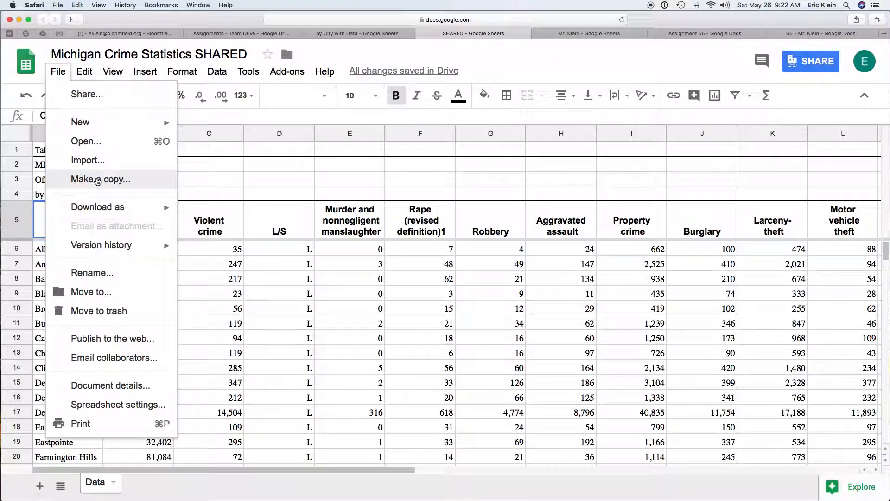
{"action": "left_click", "coordinate": [591, 34]}
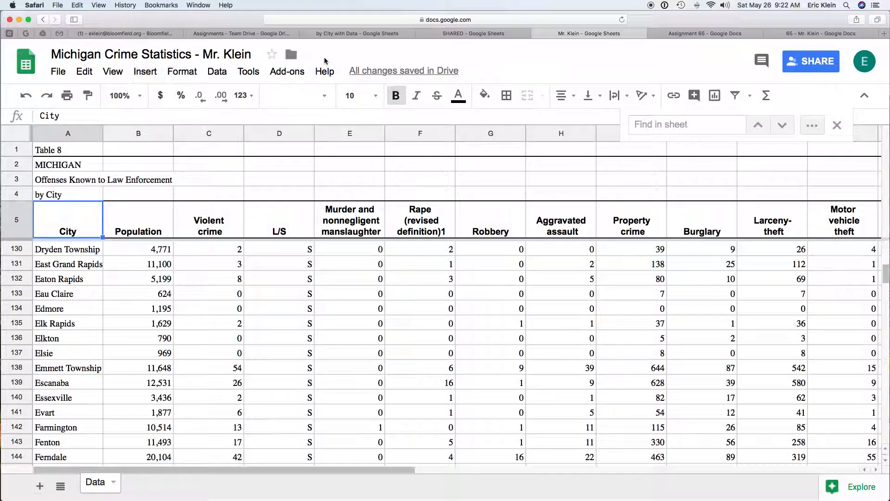
{"action": "left_click", "coordinate": [835, 33]}
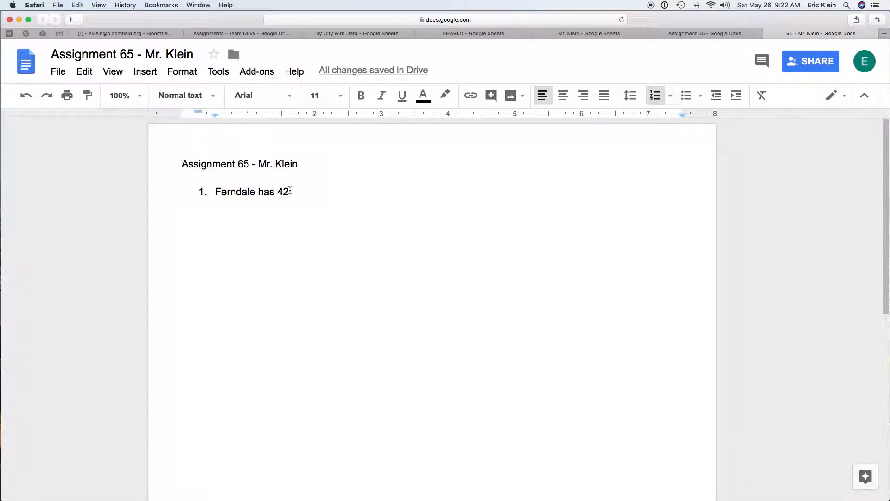
{"action": "left_click", "coordinate": [585, 36]}
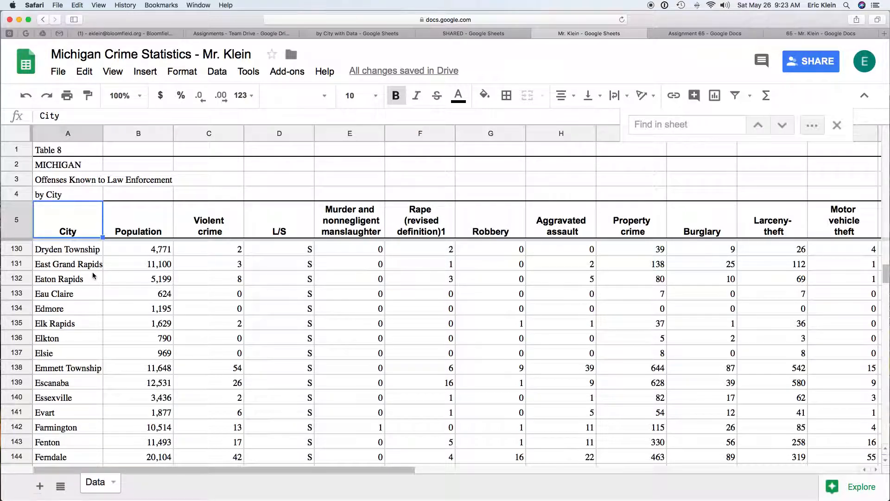
{"action": "left_click", "coordinate": [639, 133]}
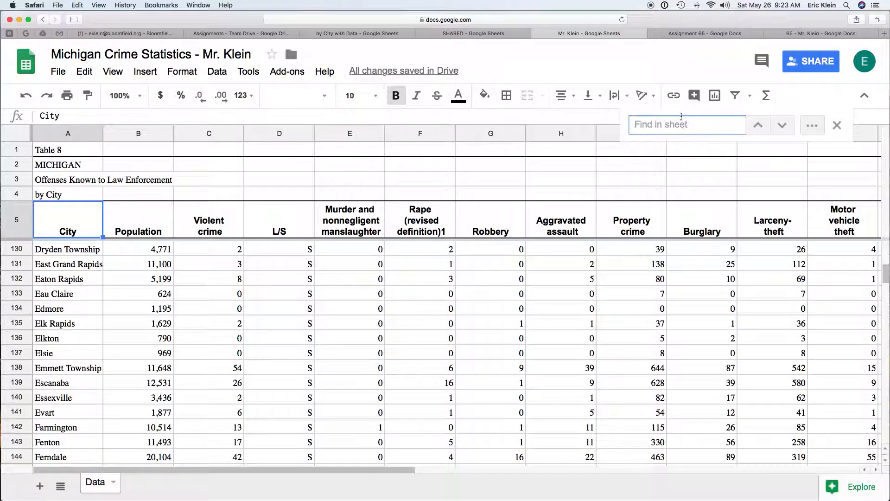
{"action": "left_click", "coordinate": [677, 33]}
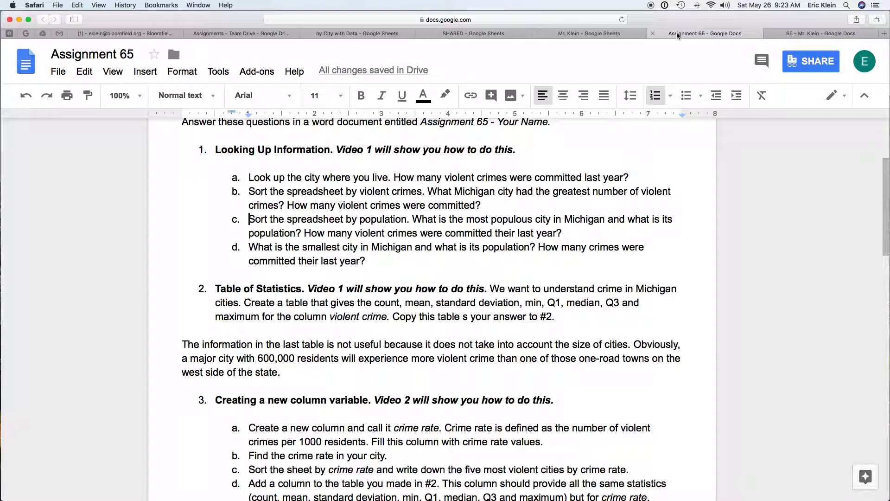
{"action": "left_click_drag", "start_coordinate": [248, 177], "coordinate": [634, 178]}
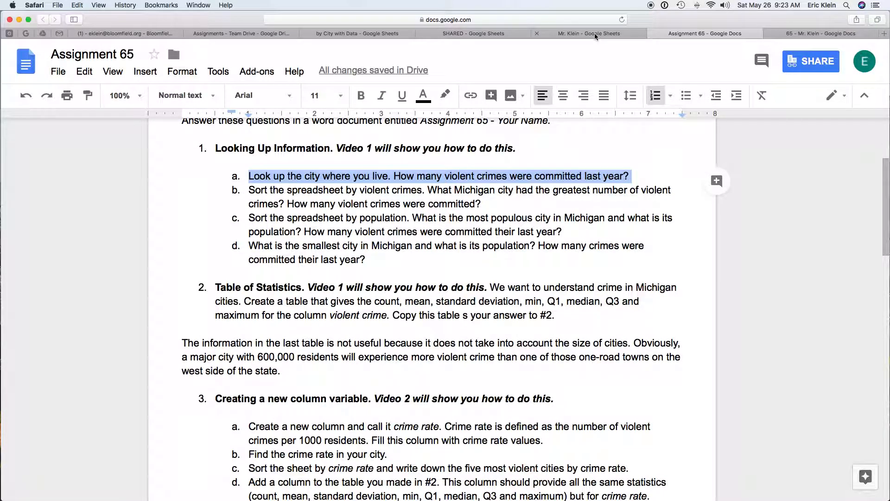
Search the personal copy of the Michigan Crime Statistics spreadsheet for "ferndale" and select that city's row.
{"action": "left_click", "coordinate": [594, 34]}
{"action": "left_click", "coordinate": [650, 121]}
{"action": "type", "text": "fernda"}
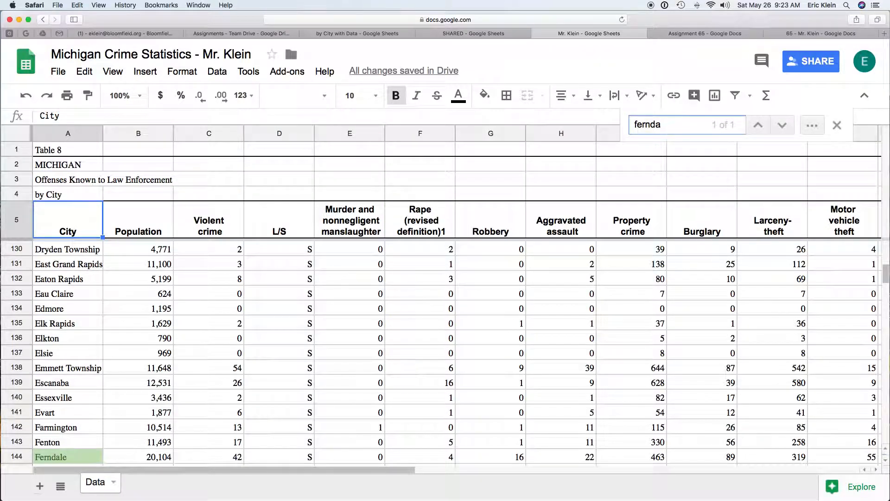
{"action": "type", "text": "le"}
{"action": "left_click", "coordinate": [21, 456]}
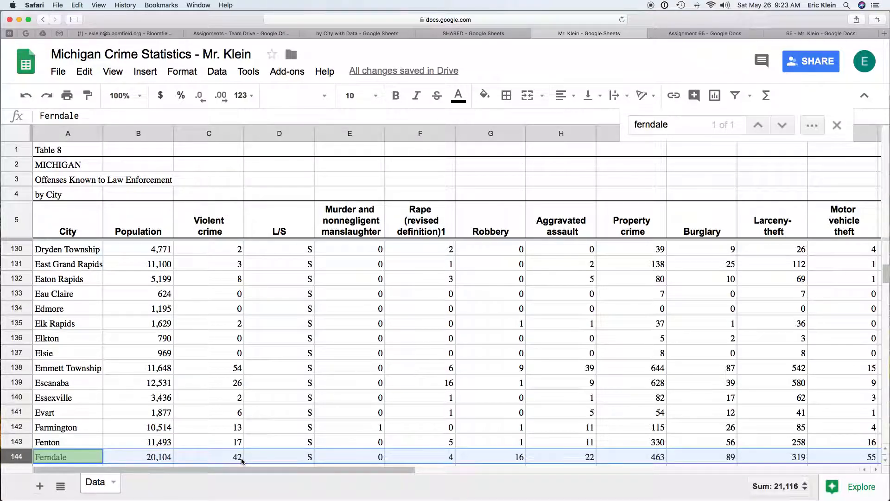
Check the Ferndale answer in the answer document, and clear the search term in the personal statistics spreadsheet.
{"action": "left_click", "coordinate": [825, 34]}
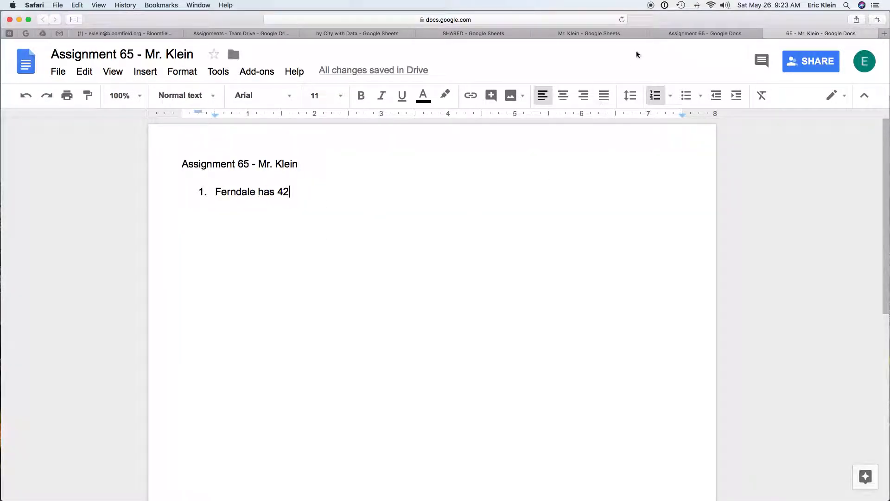
{"action": "left_click", "coordinate": [603, 34]}
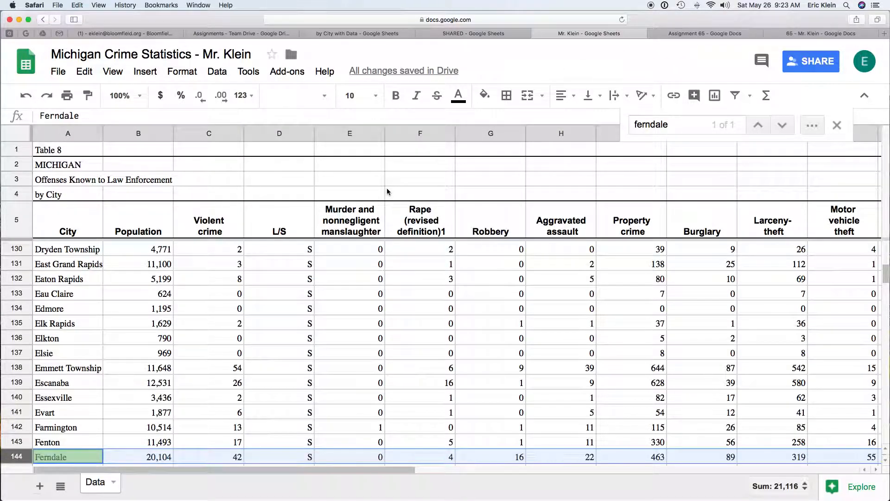
{"action": "key", "text": "super+f"}
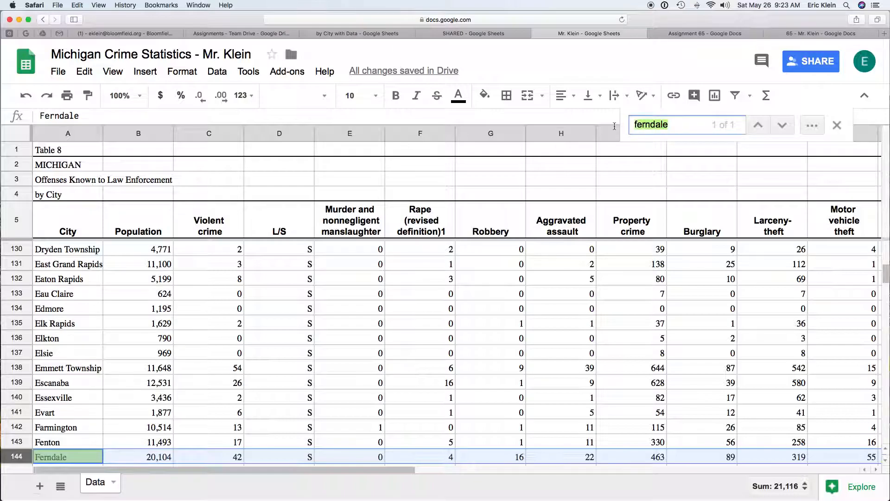
{"action": "key", "text": "BackSpace"}
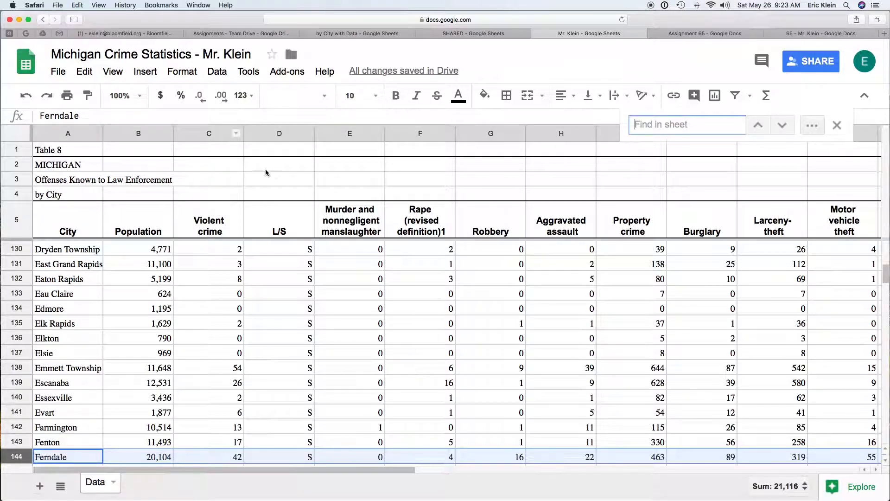
Read question 1b in the Assignment 65 instructions and sort the whole Data sheet by violent crime in ascending order.
{"action": "left_click", "coordinate": [704, 35]}
{"action": "left_click", "coordinate": [249, 191]}
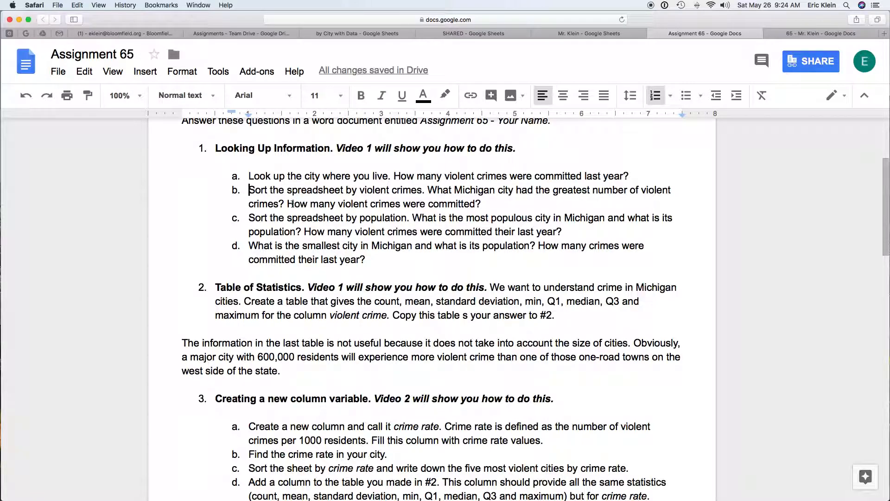
{"action": "left_click", "coordinate": [579, 30]}
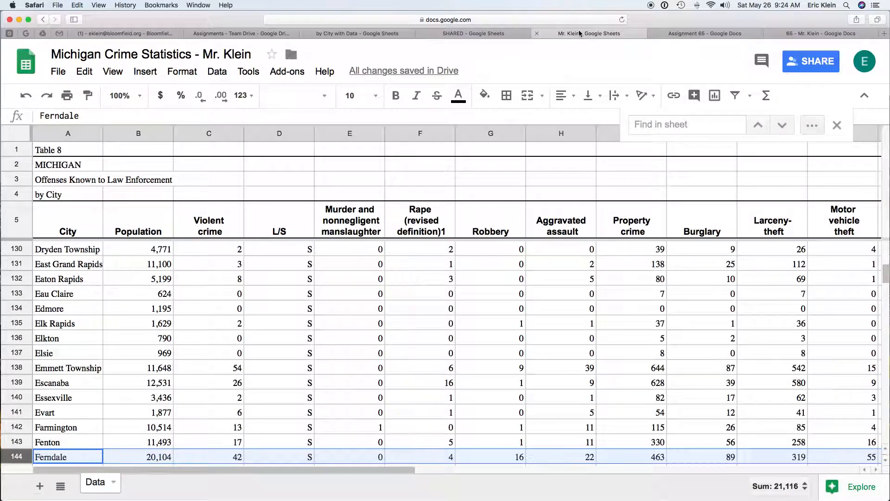
{"action": "left_click", "coordinate": [209, 133]}
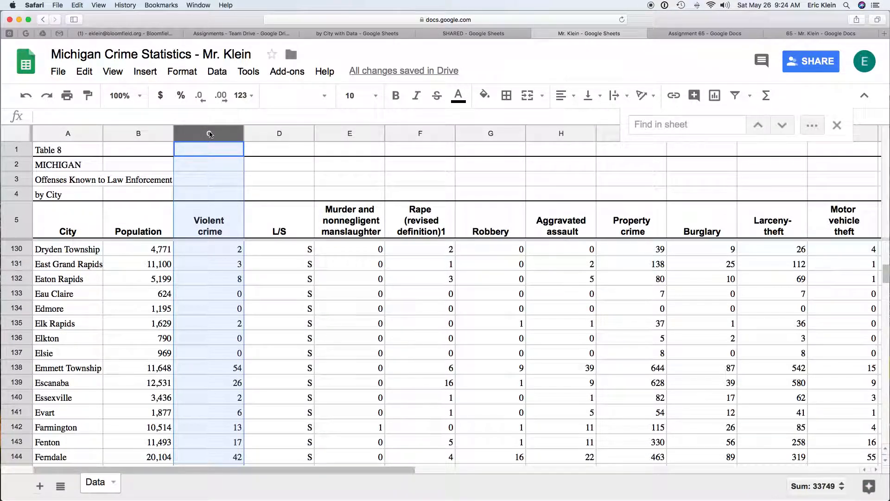
{"action": "left_click", "coordinate": [226, 77]}
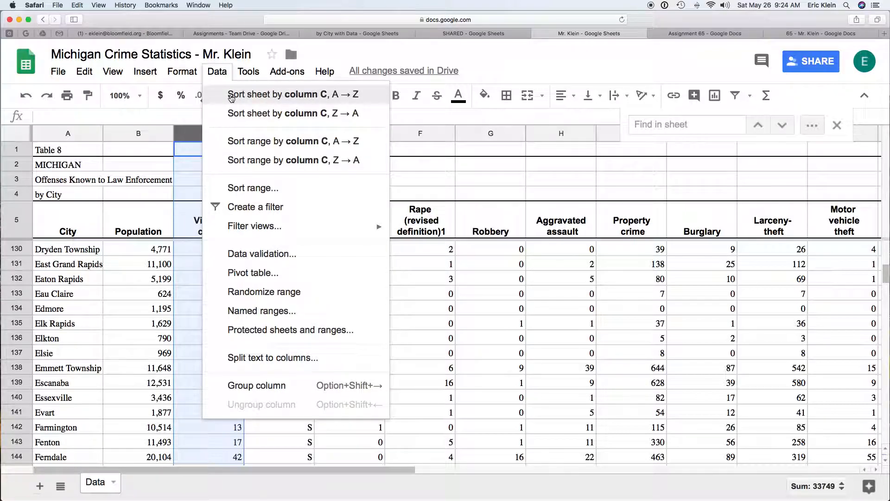
{"action": "left_click", "coordinate": [340, 96]}
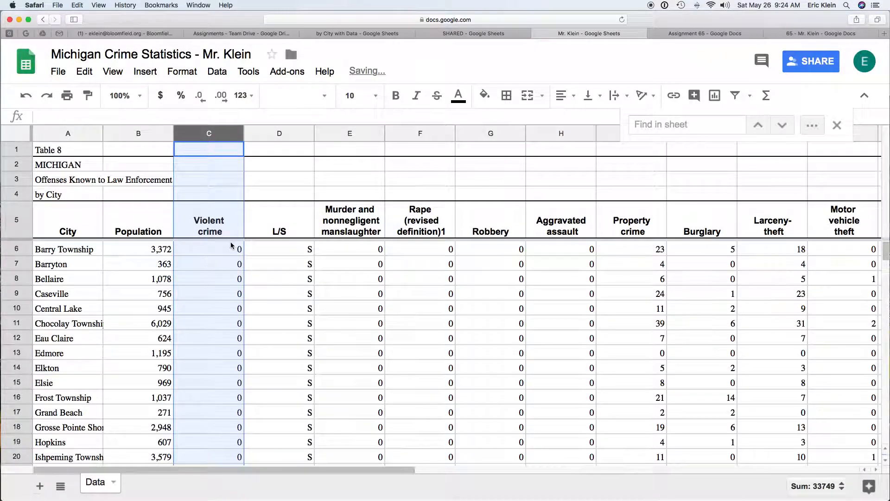
Sort the whole Data sheet by the Violent crime column in descending order and select the highest violent crime value.
{"action": "left_click", "coordinate": [228, 250]}
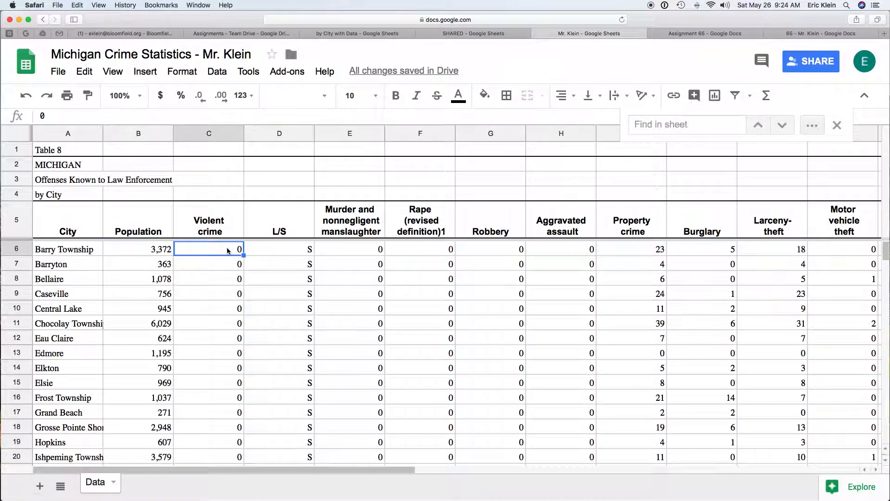
{"action": "left_click", "coordinate": [220, 135]}
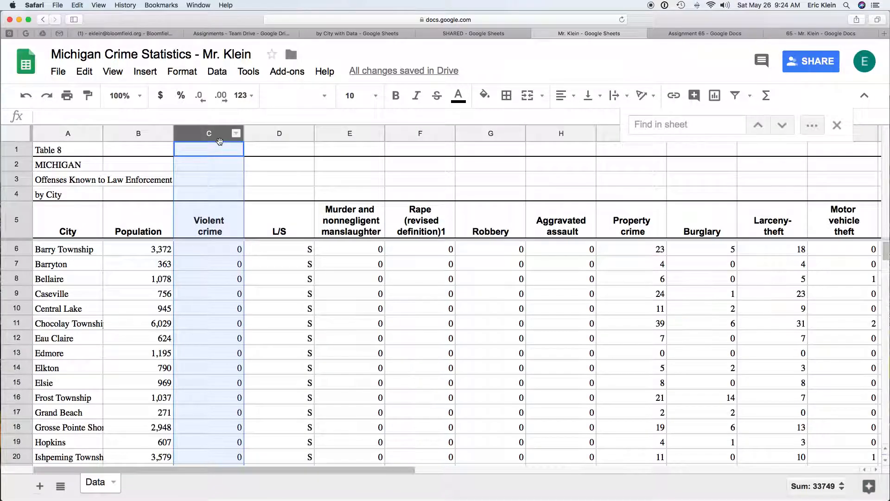
{"action": "left_click", "coordinate": [223, 73]}
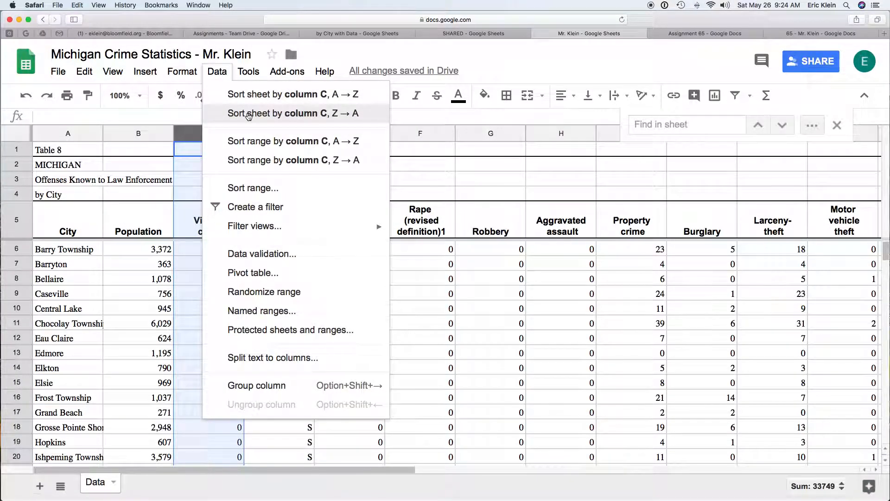
{"action": "left_click", "coordinate": [357, 117]}
{"action": "left_click", "coordinate": [224, 253]}
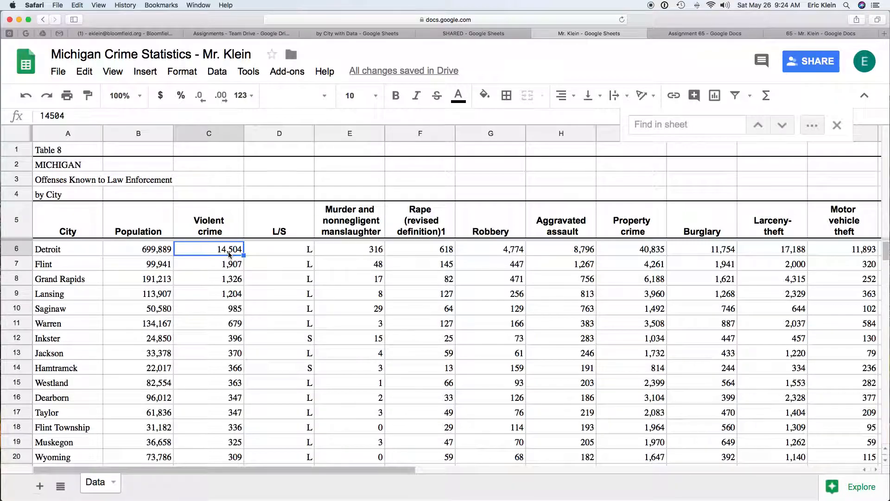
Sort the whole Data sheet by the Population column in ascending order.
{"action": "left_click", "coordinate": [138, 133]}
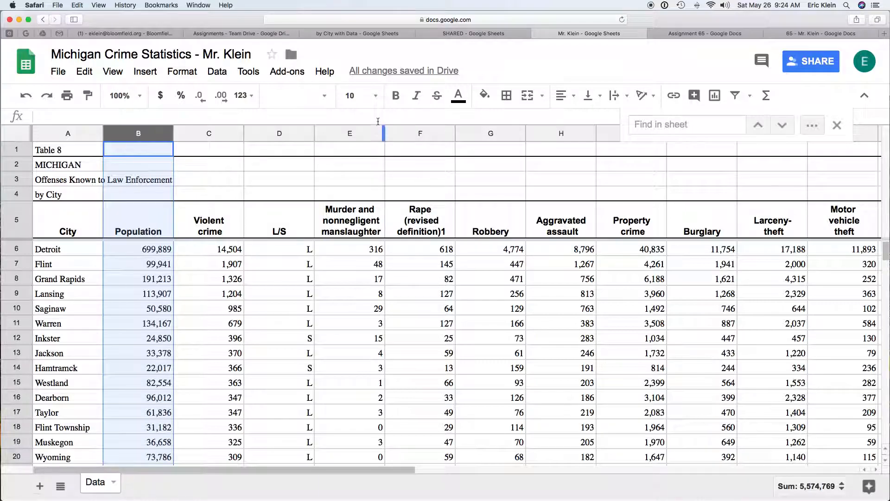
{"action": "left_click", "coordinate": [290, 75]}
{"action": "mouse_move", "coordinate": [254, 73]}
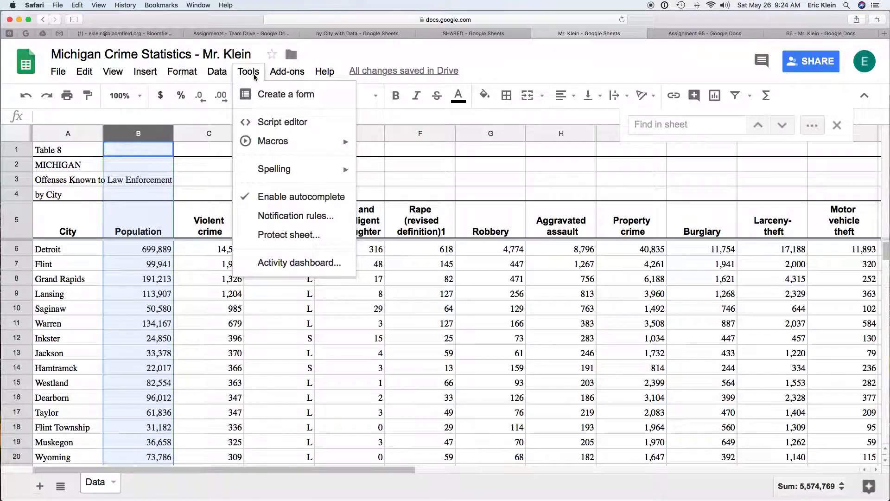
{"action": "mouse_move", "coordinate": [217, 72]}
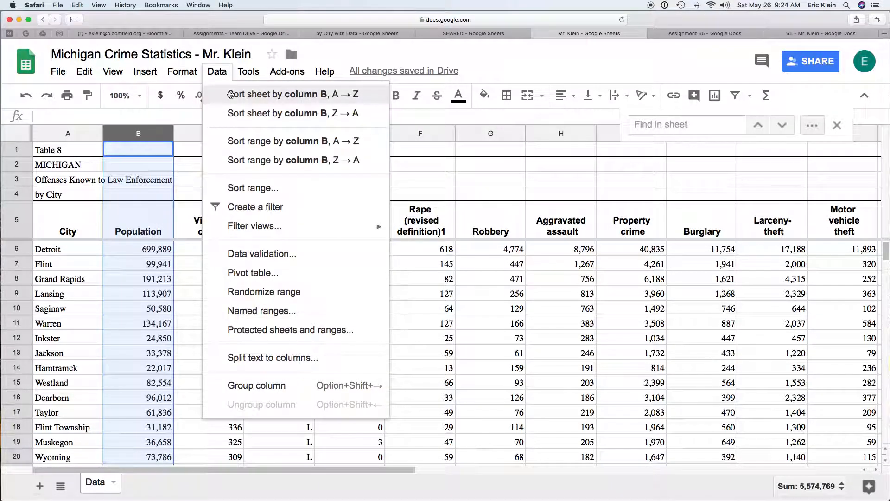
{"action": "left_click", "coordinate": [231, 94]}
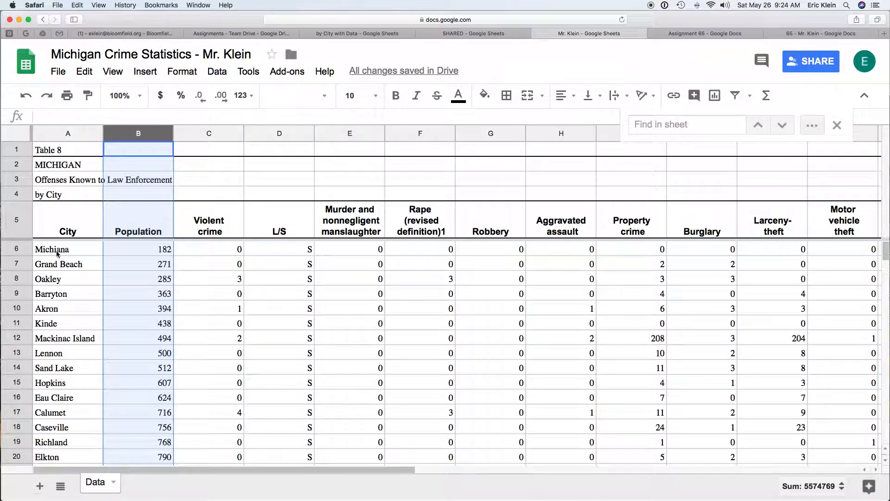
Sort the whole Data sheet by population in descending order and select the Violent crime column.
{"action": "left_click", "coordinate": [217, 72]}
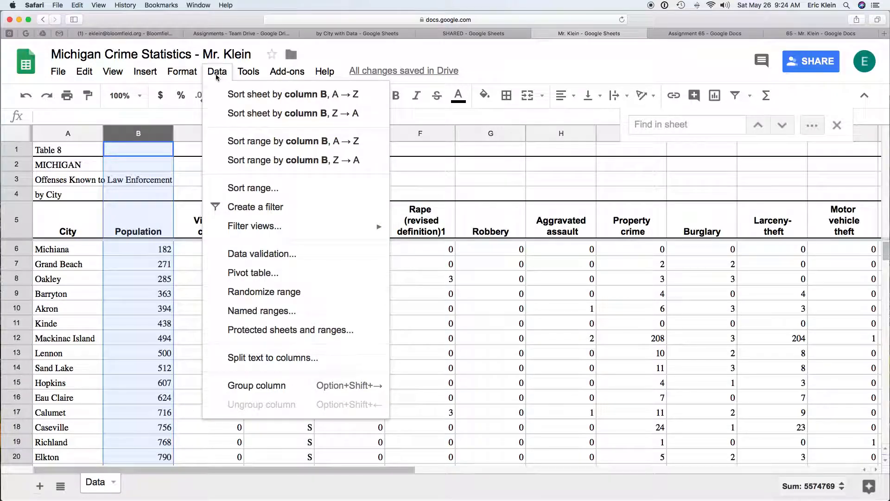
{"action": "left_click", "coordinate": [241, 113]}
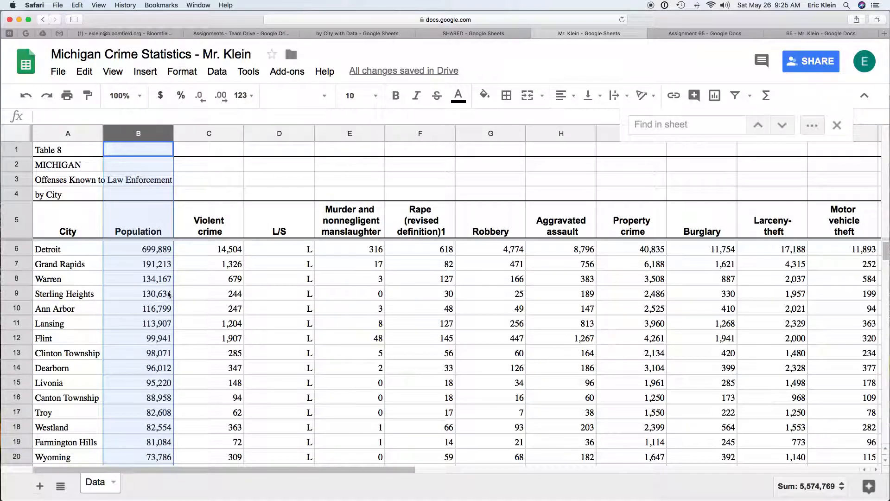
{"action": "left_click", "coordinate": [218, 131]}
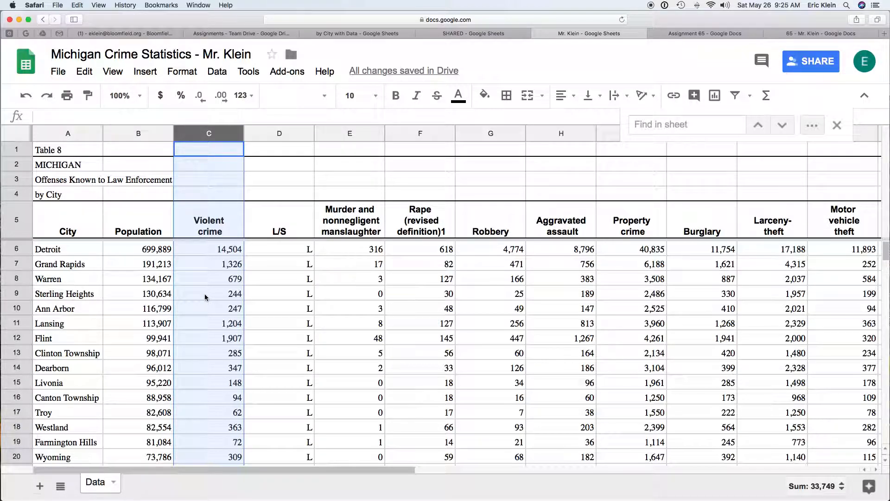
Add a new sheet to the spreadsheet and rename it Descriptive Stats.
{"action": "left_click", "coordinate": [40, 487]}
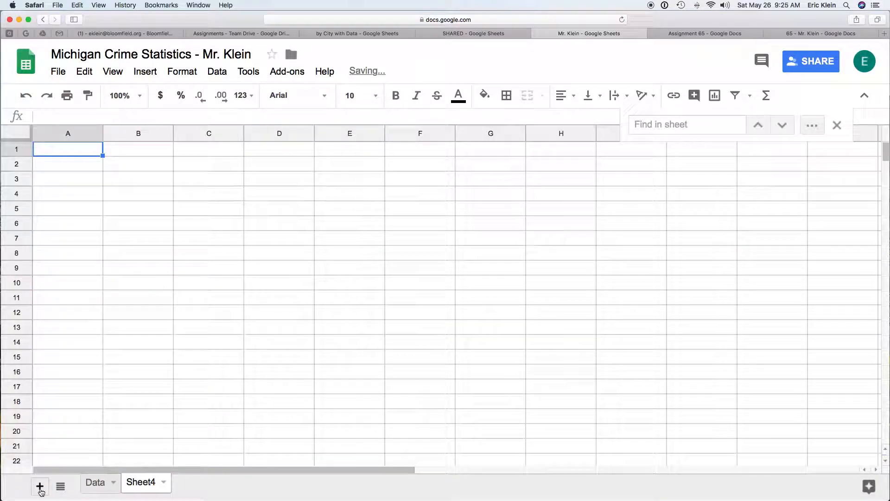
{"action": "double_click", "coordinate": [149, 485]}
{"action": "type", "text": "D"}
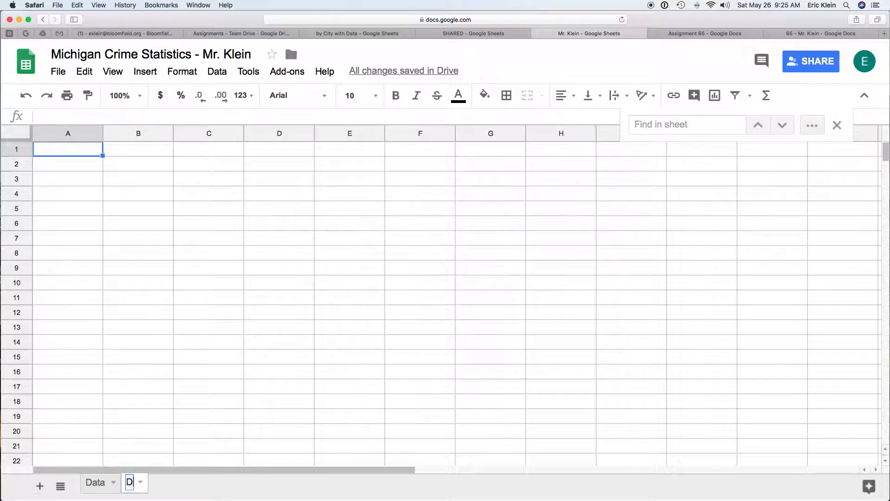
{"action": "type", "text": "escr"}
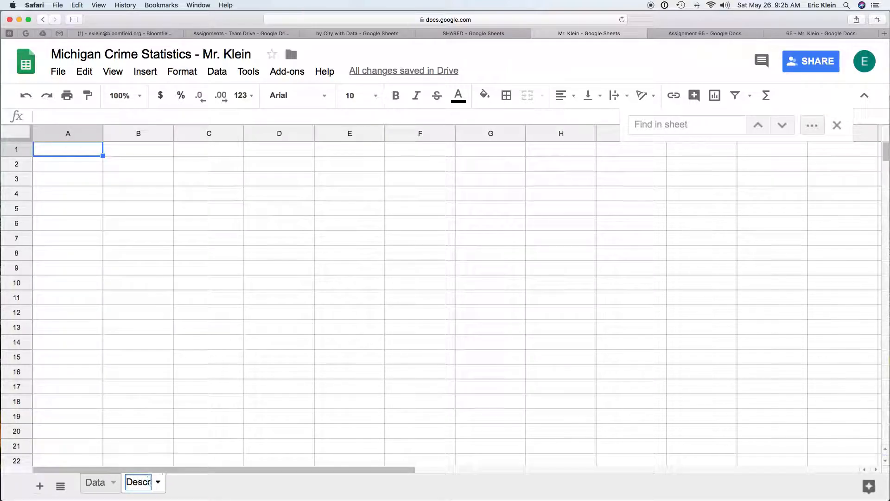
{"action": "type", "text": "iptive Stats"}
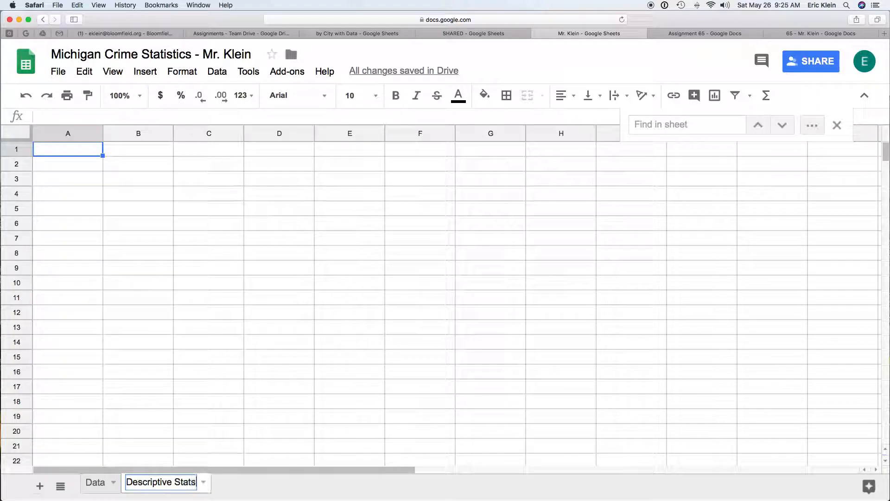
{"action": "key", "text": "Return"}
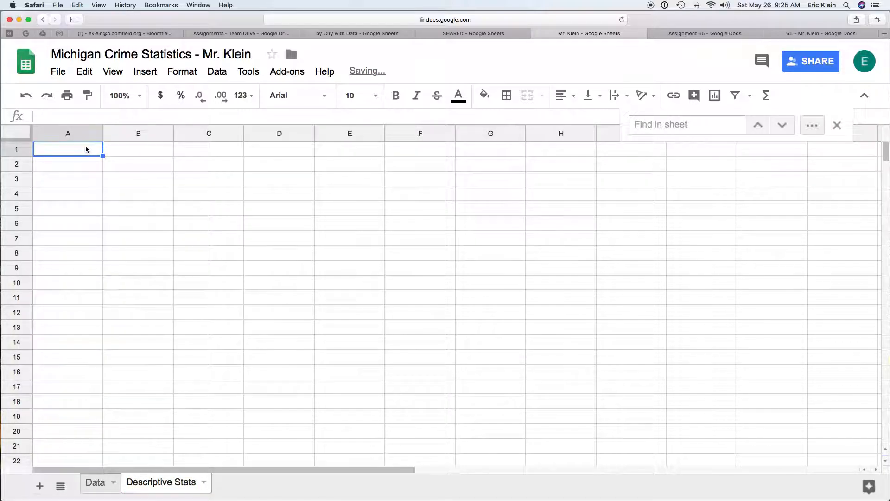
Fill in the Crime Statistics table from A1 with a Violent Crime column and rows Mean, Standard Deviation, Min, Q1, Median, Q3 and Max.
{"action": "type", "text": "Crime Statistics\t \t \tViolent Crime Mean\t Standard Deviation\t Min\t Q1\t Median\t Q3\t Max"}
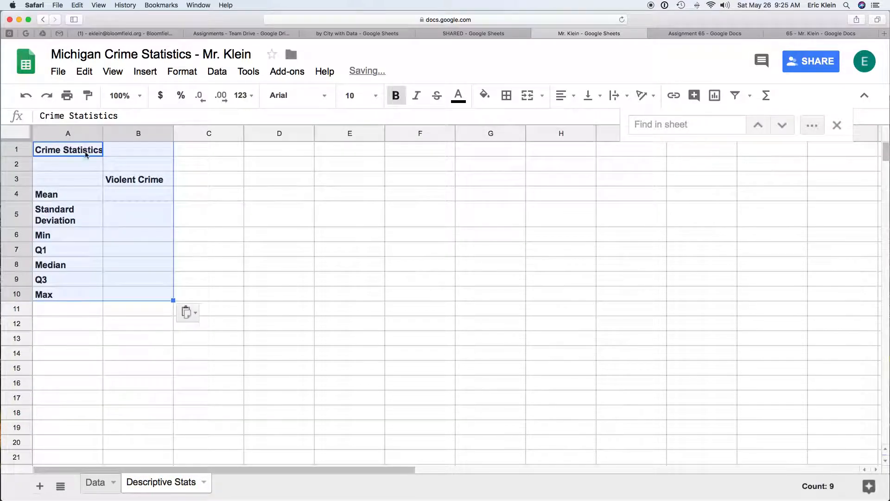
Start an AVERAGE formula in the Mean cell under Violent Crime, with Detroit's violent crime cell, Data!C6, as its first reference.
{"action": "left_click", "coordinate": [77, 196]}
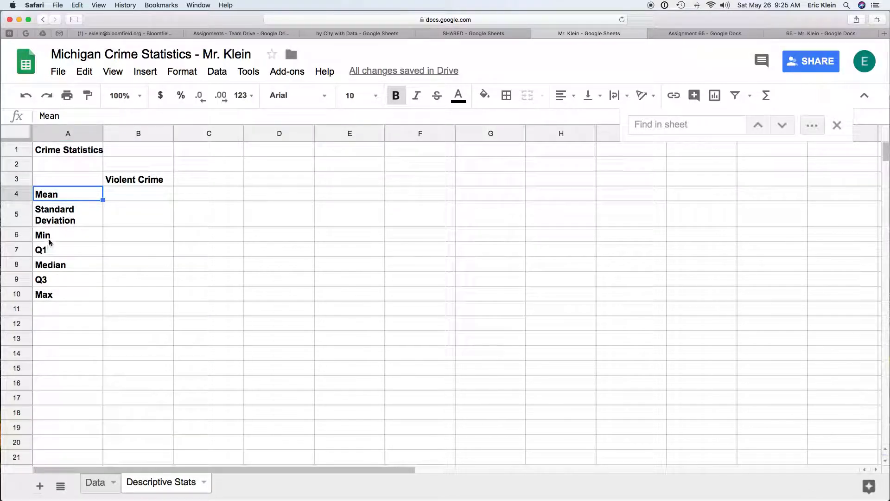
{"action": "left_click", "coordinate": [154, 192]}
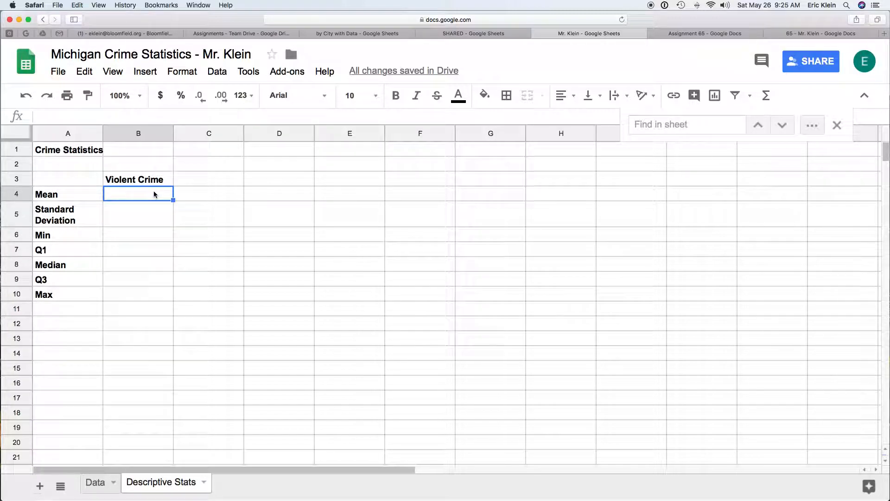
{"action": "type", "text": "=average"}
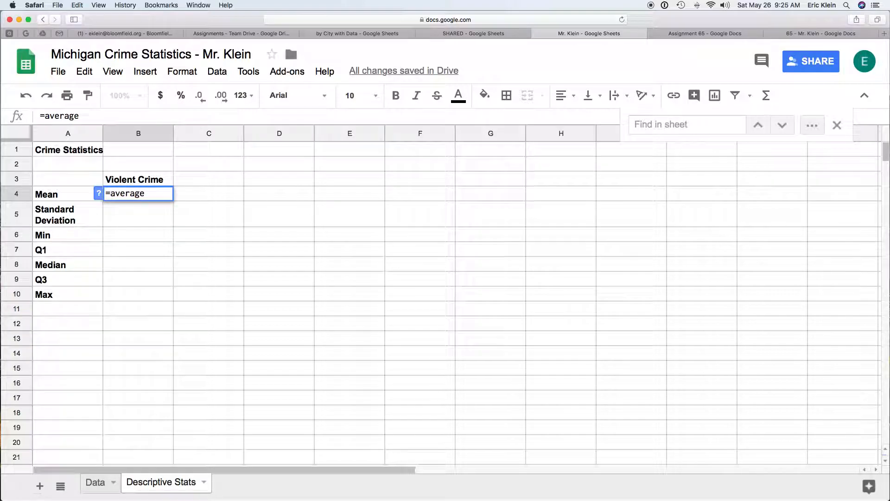
{"action": "type", "text": "("}
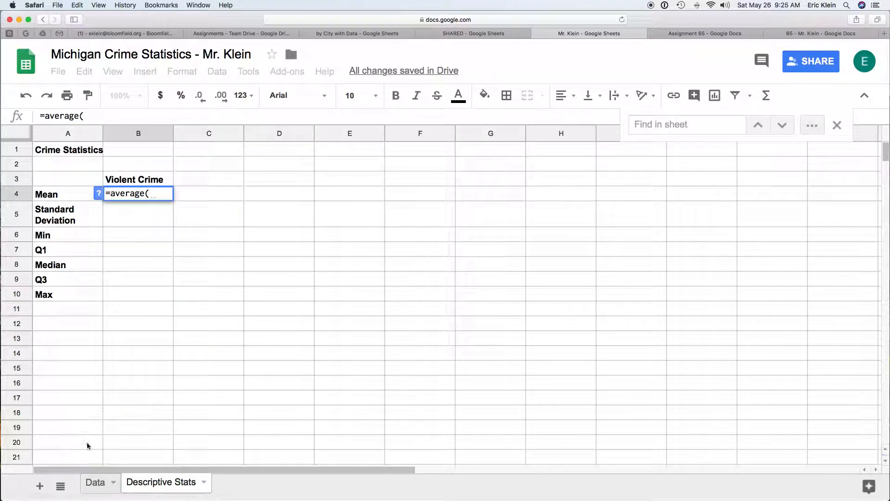
{"action": "left_click", "coordinate": [100, 482]}
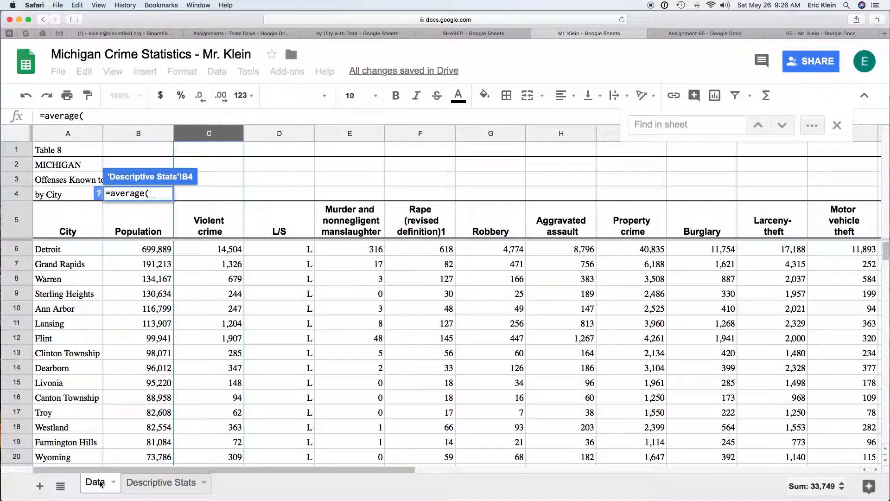
{"action": "left_click", "coordinate": [224, 252]}
{"action": "left_click_drag", "start_coordinate": [208, 193], "coordinate": [171, 196]}
{"action": "key", "text": "BackSpace"}
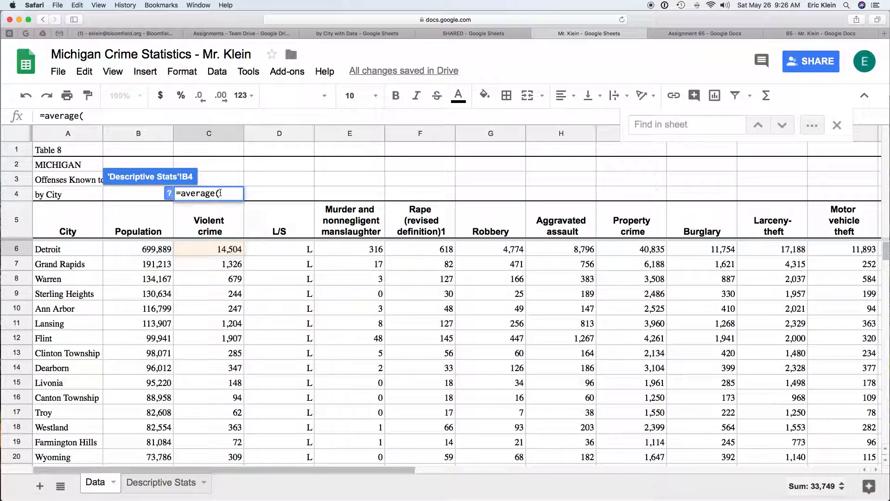
{"action": "left_click", "coordinate": [228, 251]}
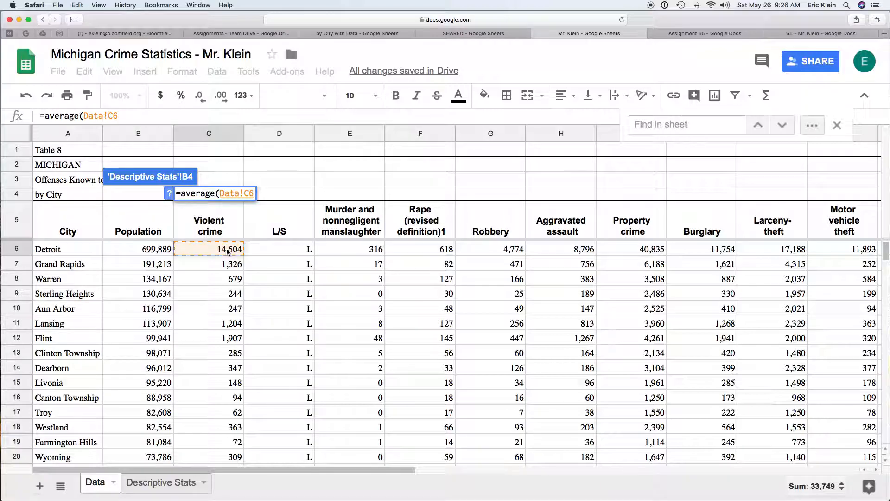
Extend the AVERAGE formula's range through Data!C348 and complete the formula.
{"action": "scroll", "coordinate": [230, 294], "scroll_direction": "down", "scroll_amount": 20}
{"action": "scroll", "coordinate": [230, 294], "scroll_direction": "down", "scroll_amount": 20}
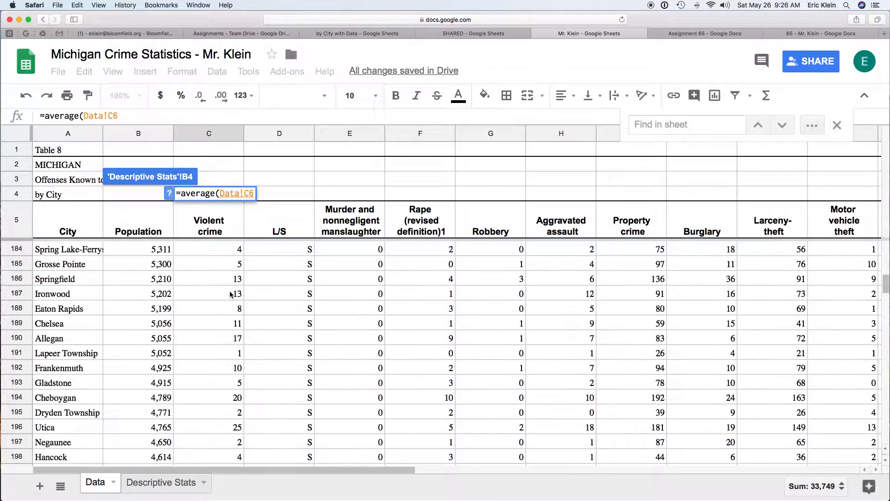
{"action": "scroll", "coordinate": [230, 291], "scroll_direction": "up", "scroll_amount": 20}
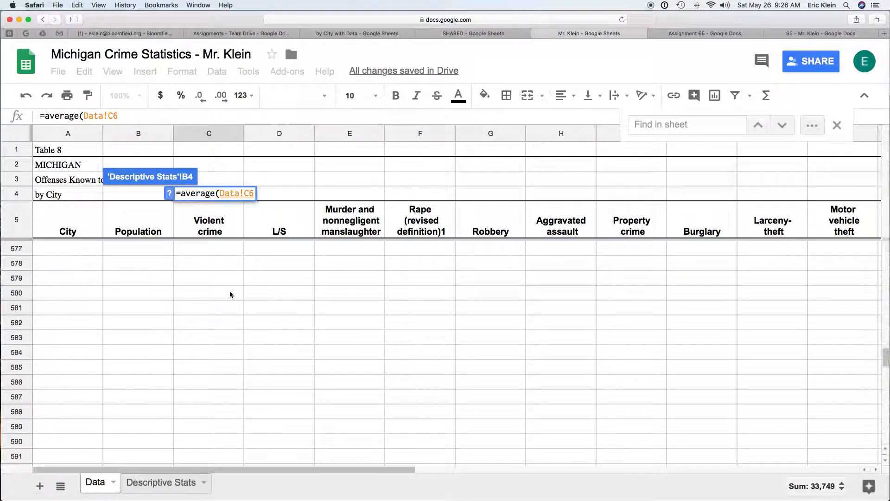
{"action": "scroll", "coordinate": [229, 291], "scroll_direction": "up", "scroll_amount": 18}
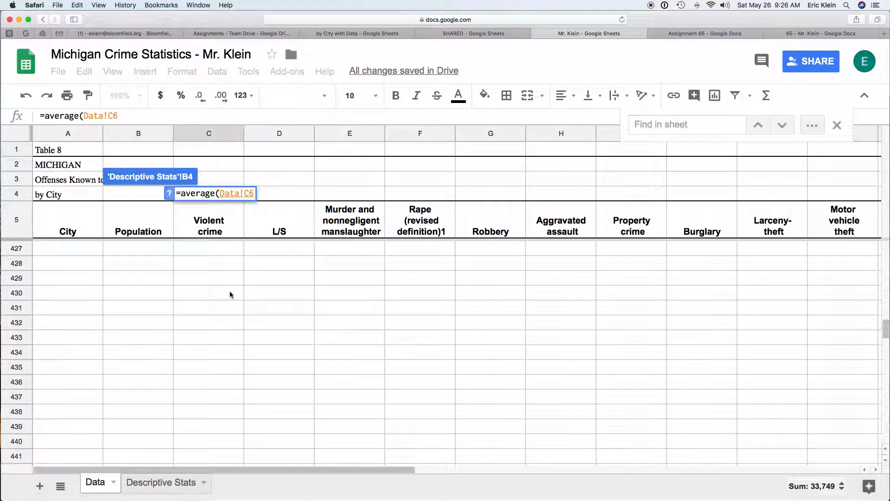
{"action": "scroll", "coordinate": [230, 290], "scroll_direction": "down", "scroll_amount": 2}
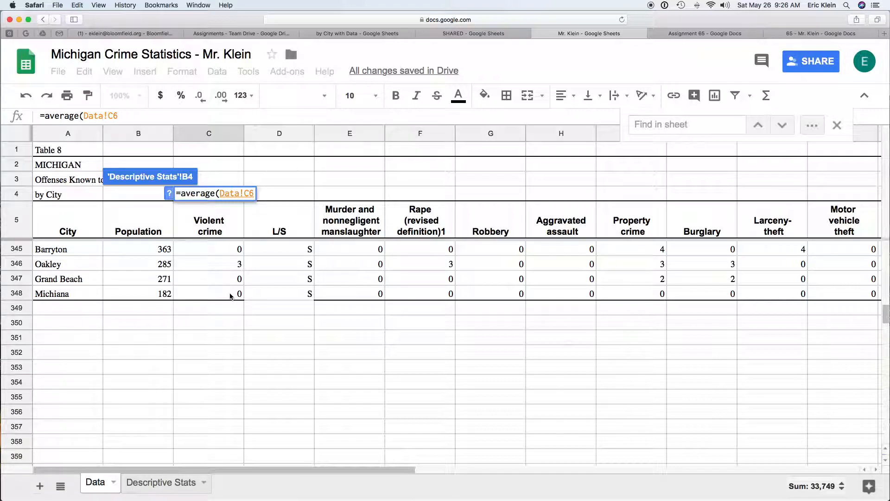
{"action": "left_click", "coordinate": [231, 295], "text": "shift"}
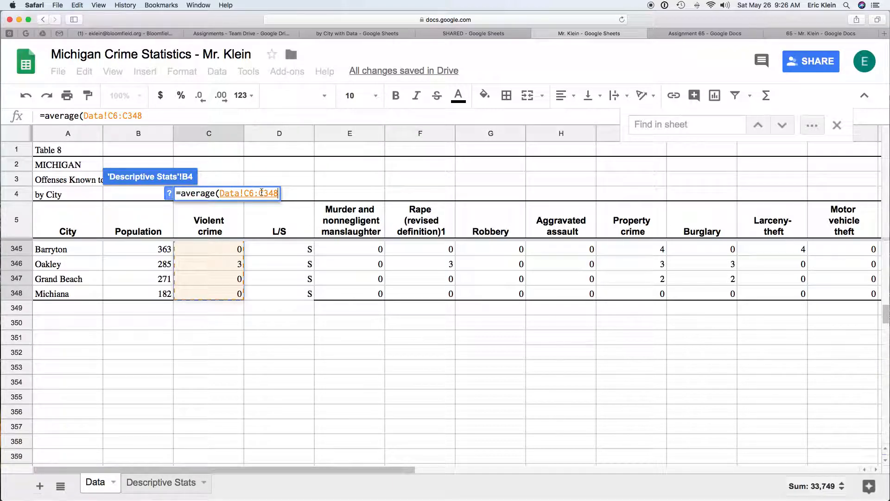
{"action": "type", "text": ")"}
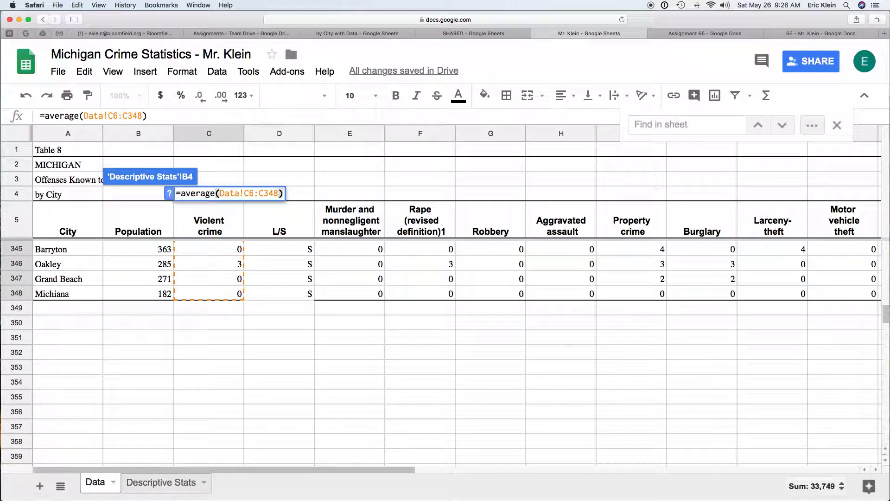
{"action": "key", "text": "Return"}
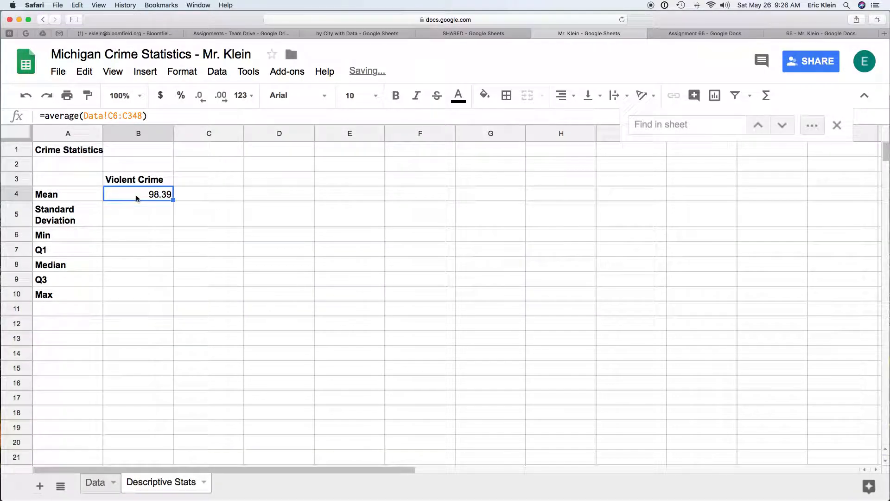
Format column B of the Descriptive Stats sheet with the two-decimal Number format.
{"action": "left_click", "coordinate": [154, 134]}
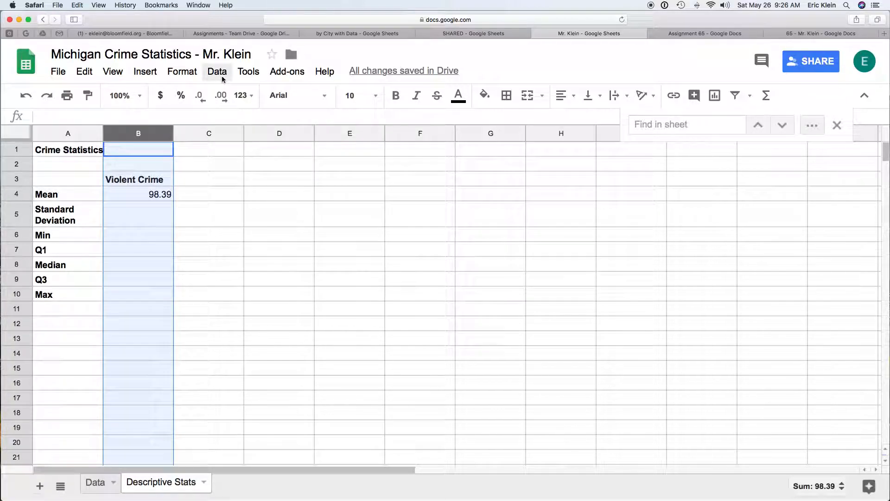
{"action": "left_click", "coordinate": [178, 74]}
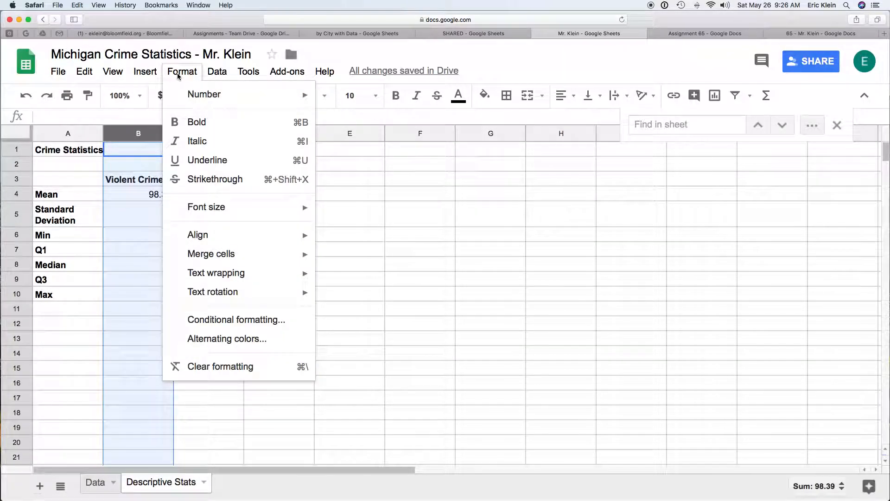
{"action": "mouse_move", "coordinate": [192, 95]}
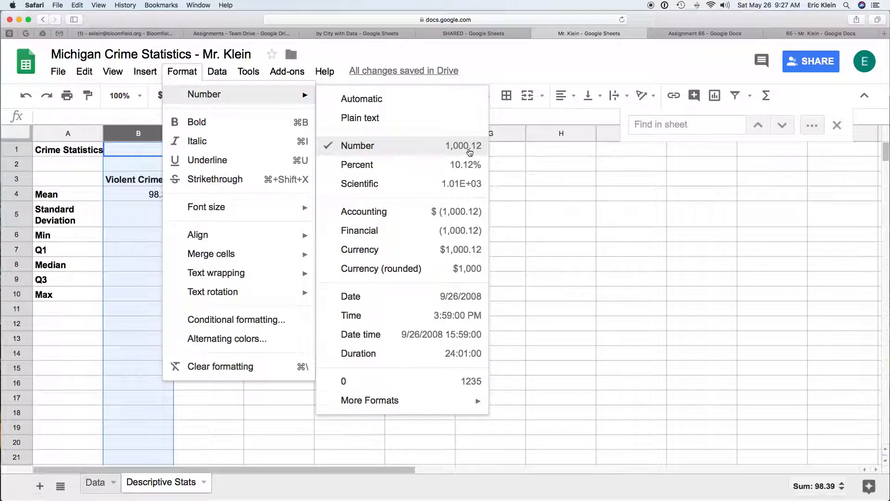
{"action": "left_click", "coordinate": [464, 151]}
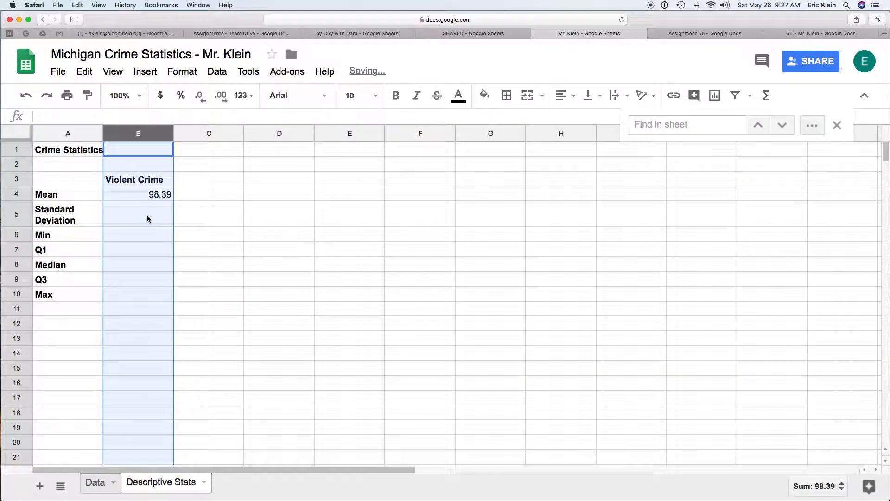
{"action": "left_click", "coordinate": [146, 215]}
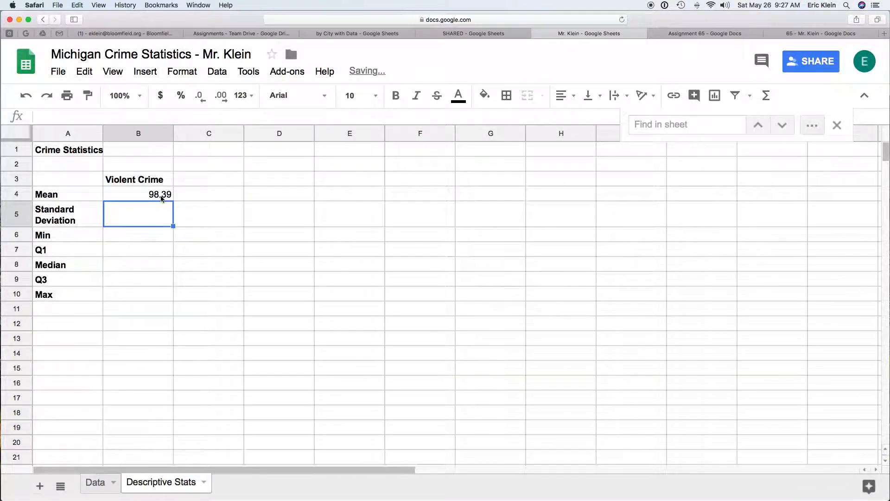
{"action": "left_click", "coordinate": [160, 198]}
{"action": "left_click", "coordinate": [147, 215]}
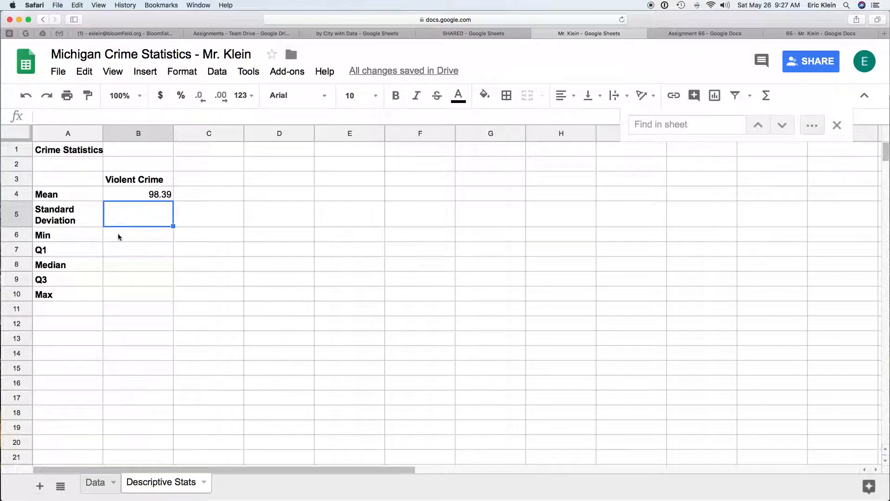
Copy the range reference Data!C6:C348 from the Mean formula, leaving the formula unchanged.
{"action": "left_click", "coordinate": [169, 195]}
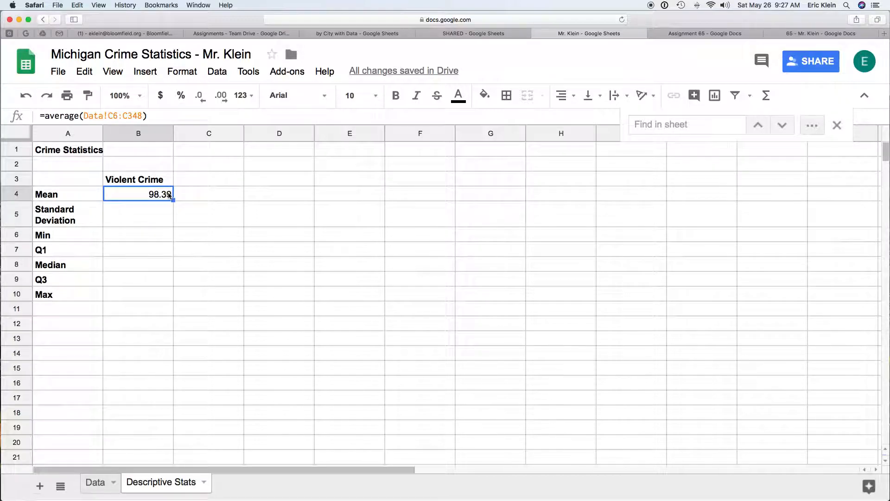
{"action": "left_click", "coordinate": [84, 116]}
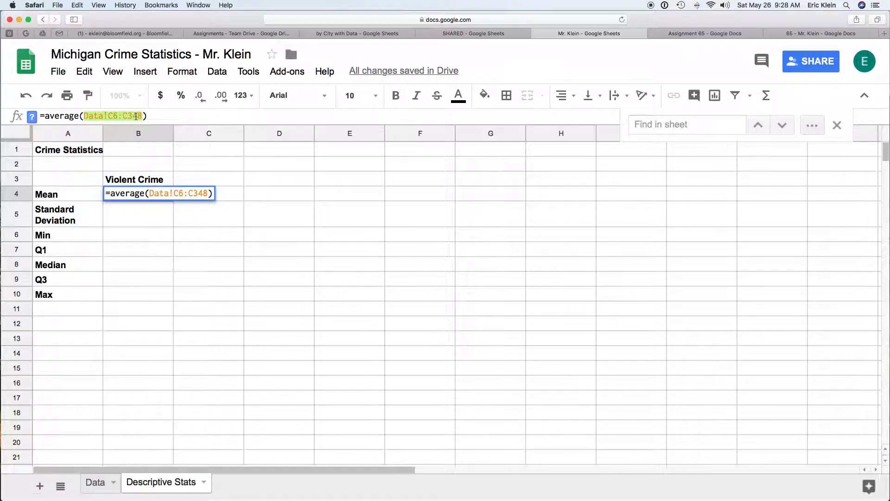
{"action": "key", "text": "Return"}
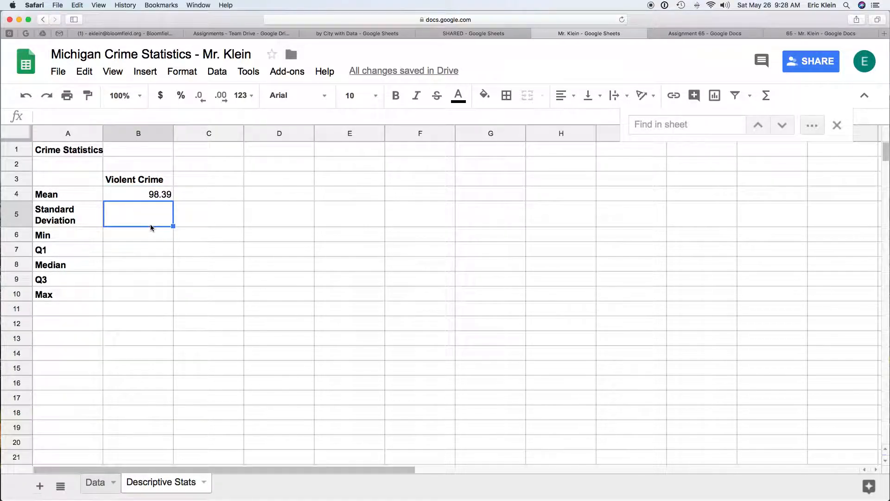
Calculate the violent crime standard deviation in B5 with =stdev(Data!C6:C348), using the copied range.
{"action": "key", "text": "Return"}
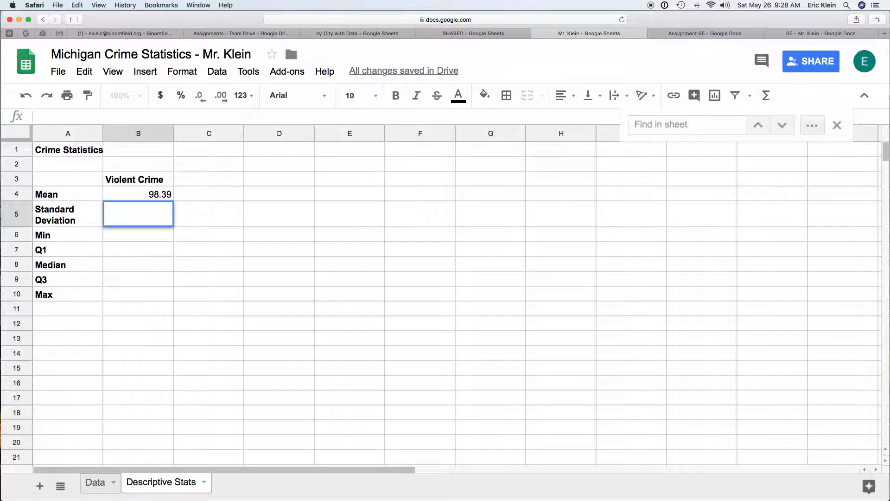
{"action": "type", "text": "="}
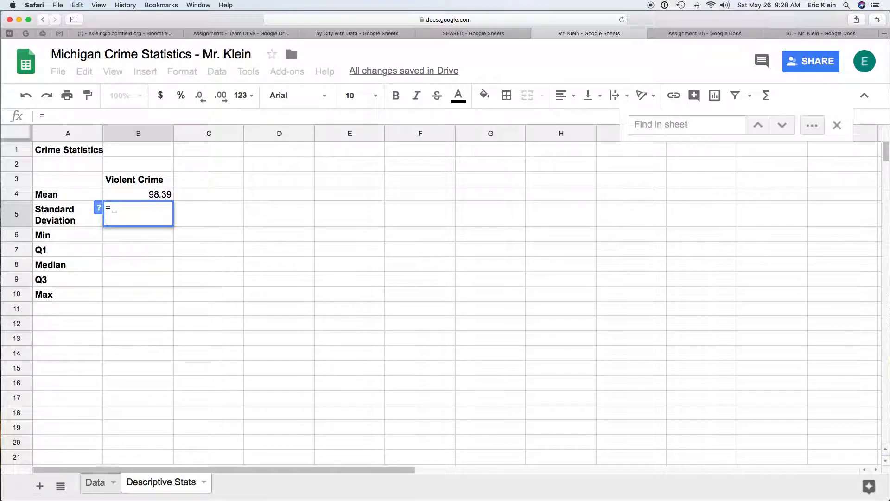
{"action": "type", "text": "stdev"}
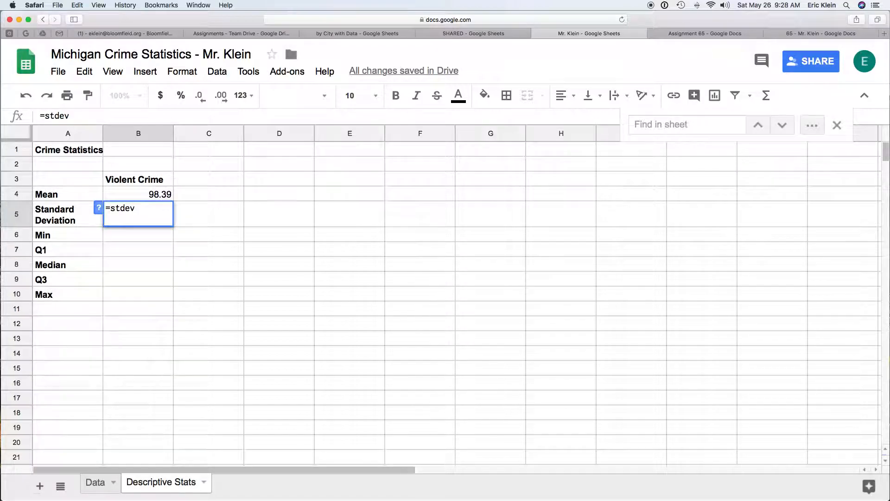
{"action": "type", "text": "("}
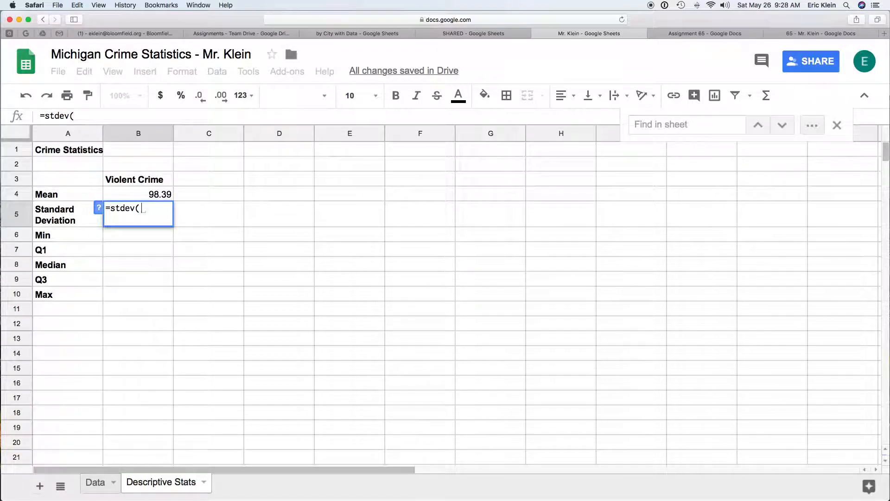
{"action": "key", "text": "super+v"}
{"action": "type", "text": ")"}
{"action": "key", "text": "Return"}
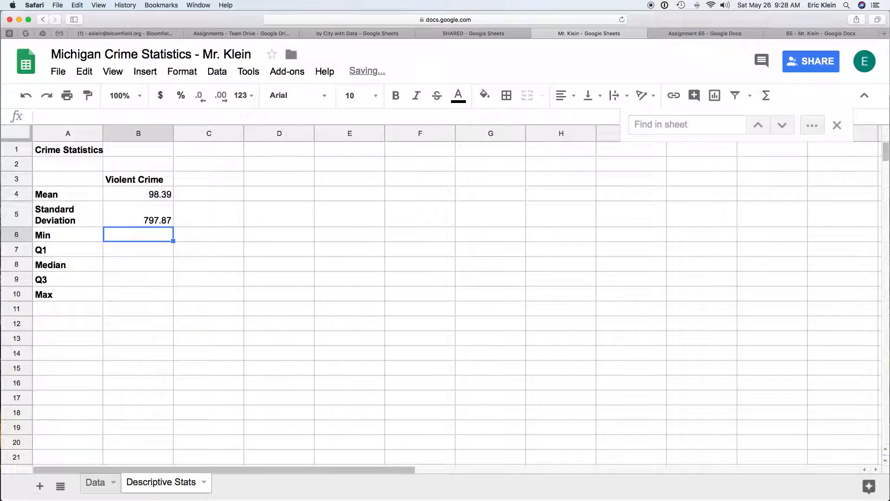
Calculate the violent crime minimum in B6 with =min(Data!C6:C348).
{"action": "type", "text": "="}
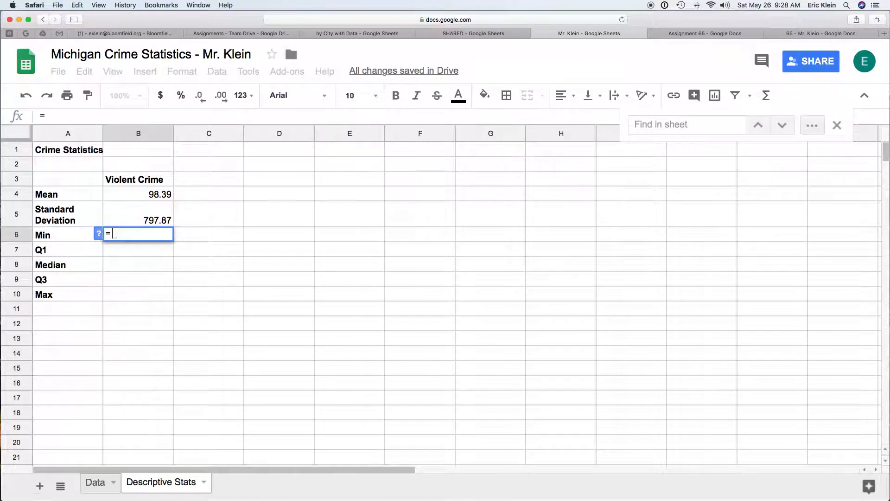
{"action": "type", "text": "min("}
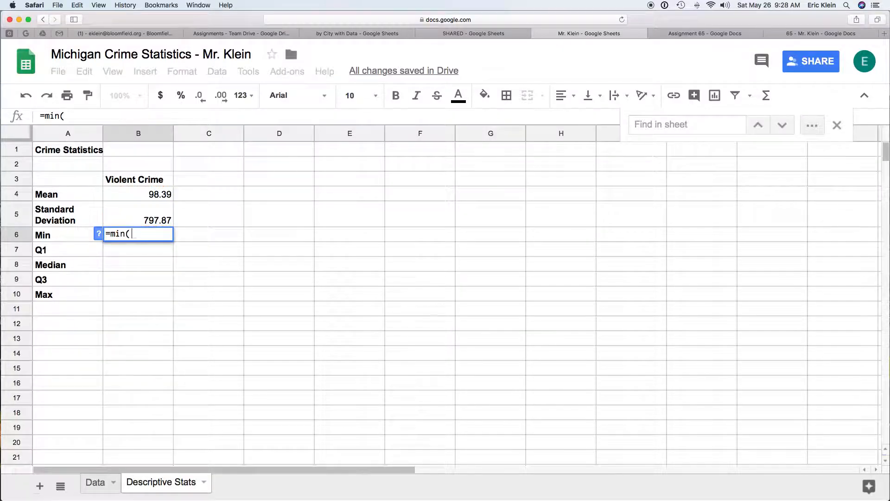
{"action": "type", "text": "Data!C6:C348"}
{"action": "type", "text": ")"}
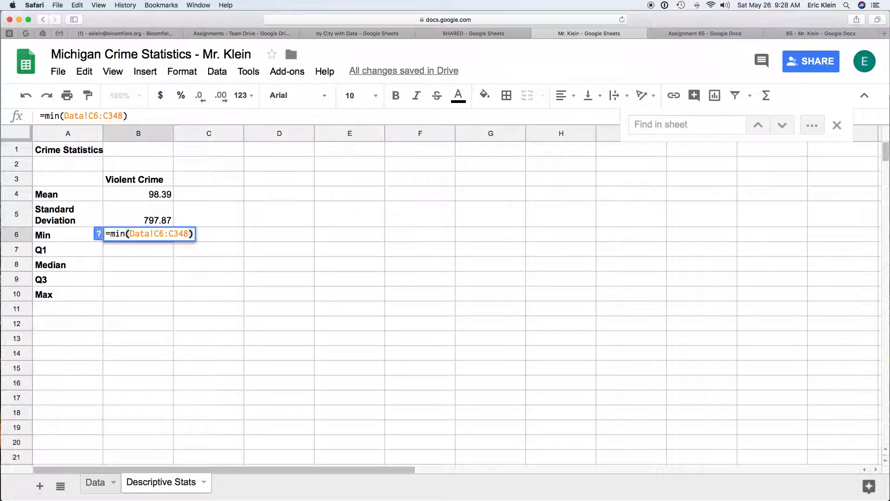
{"action": "key", "text": "Return"}
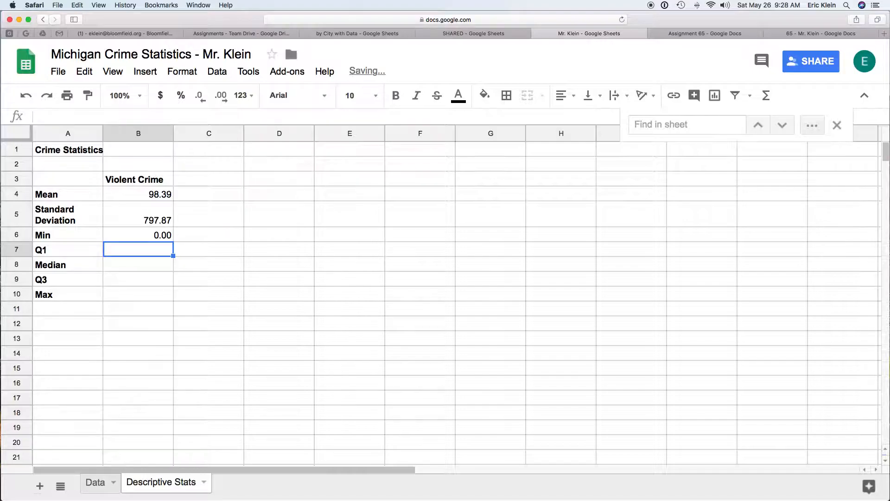
Calculate the violent crime first quartile in B7 with =quartile(Data!C6:C348,1).
{"action": "type", "text": "=quartile"}
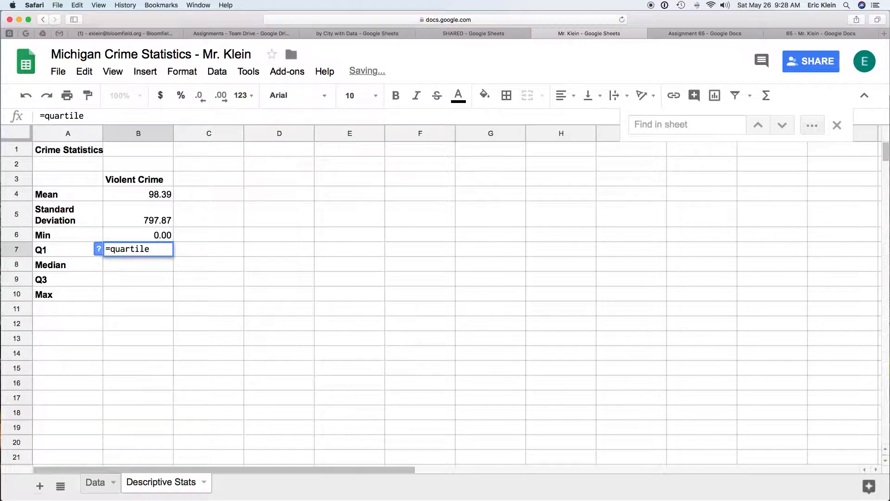
{"action": "type", "text": "("}
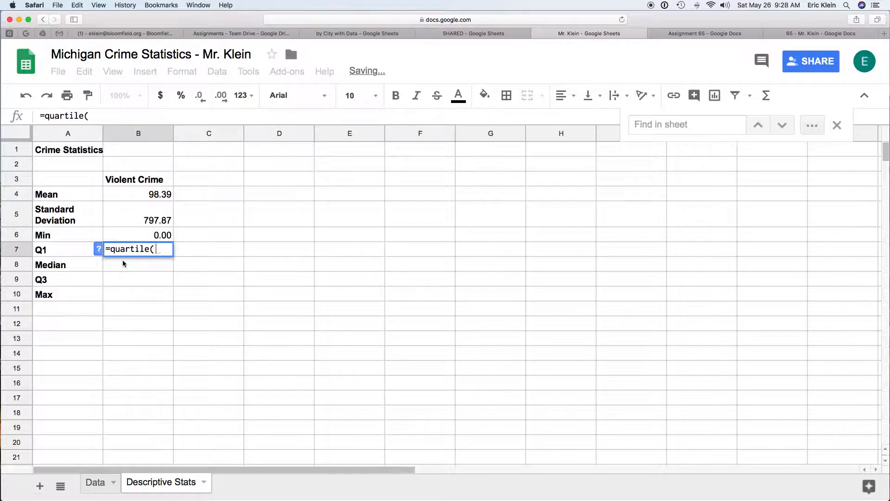
{"action": "type", "text": "Data!C6:C348"}
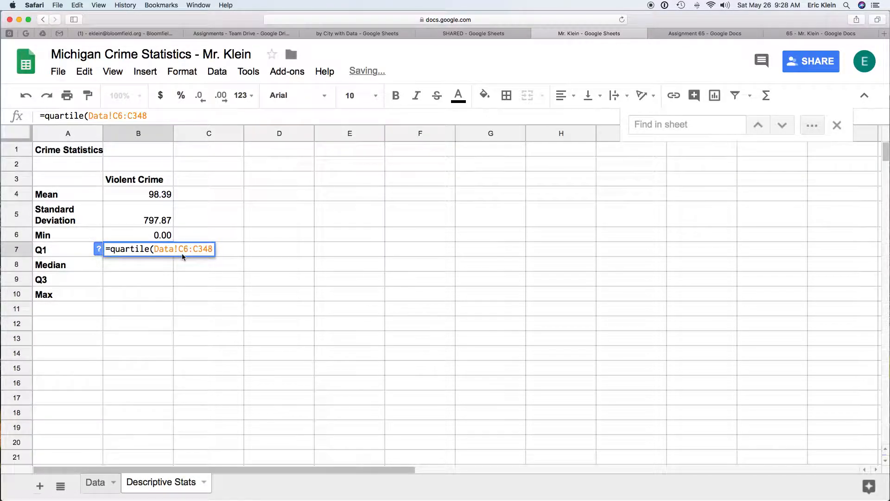
{"action": "type", "text": ","}
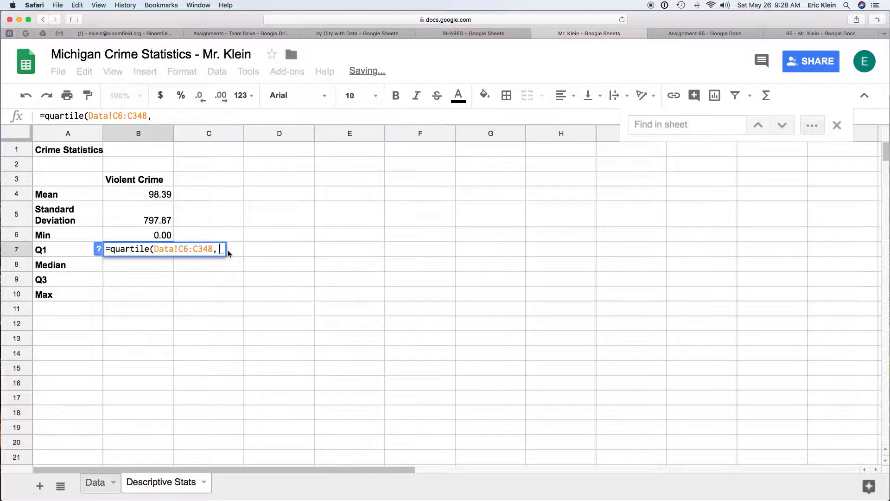
{"action": "key", "text": "BackSpace"}
{"action": "type", "text": "1)"}
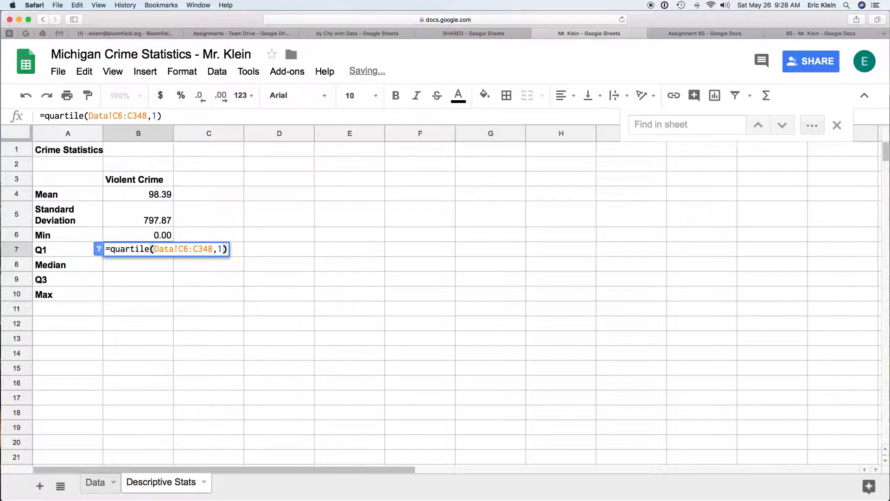
{"action": "key", "text": "Return"}
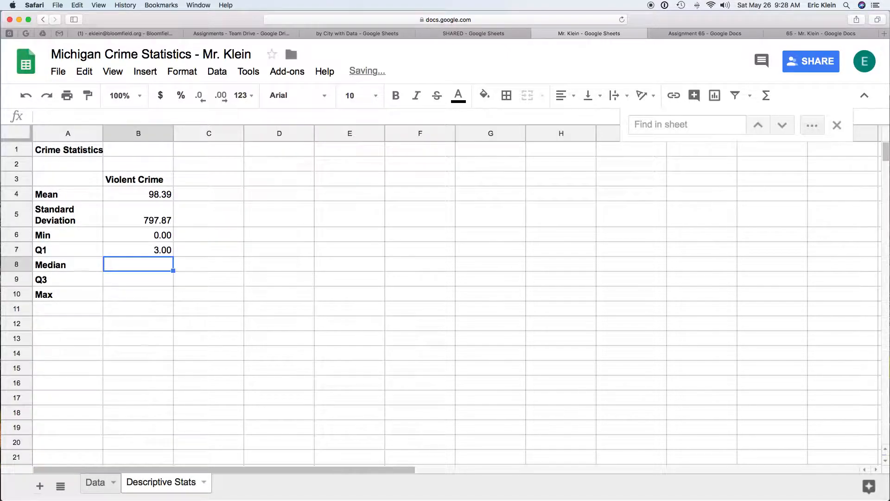
Calculate the violent crime median in B8 with =quartile(Data!C6:C348,2).
{"action": "type", "text": "="}
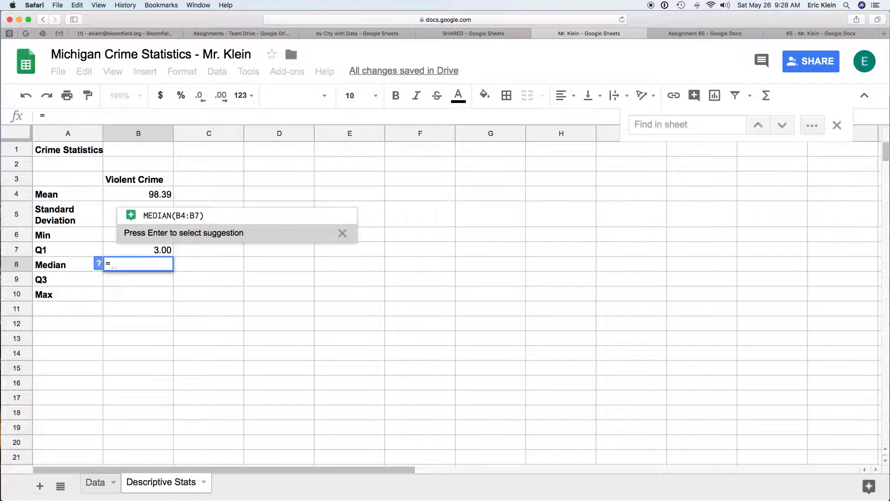
{"action": "type", "text": "quartile(v"}
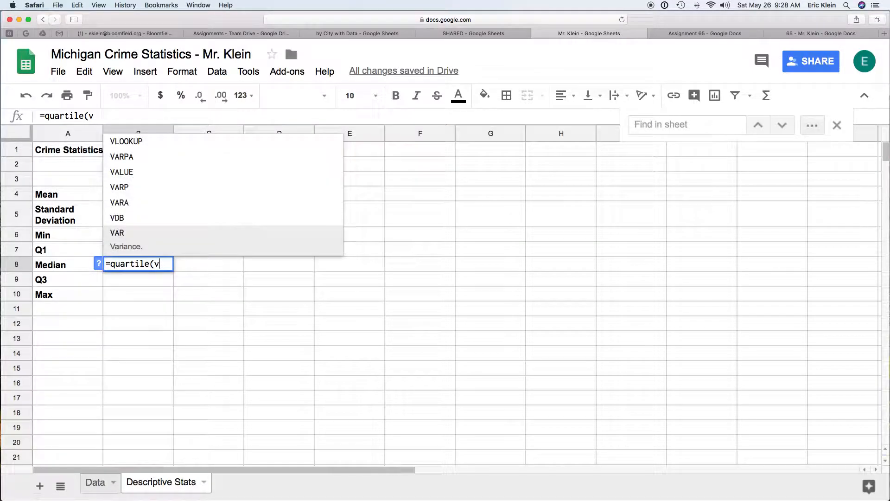
{"action": "key", "text": "BackSpace"}
{"action": "type", "text": "Data!C6:C348"}
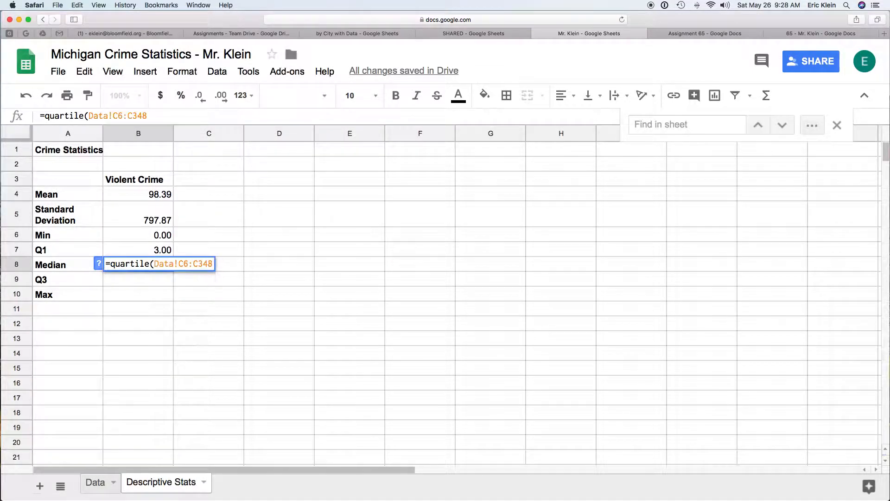
{"action": "type", "text": ",2)"}
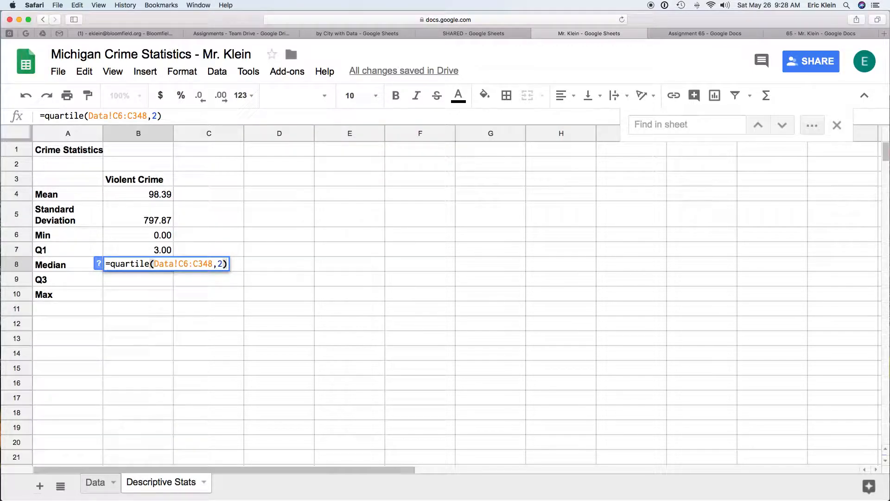
{"action": "key", "text": "Return"}
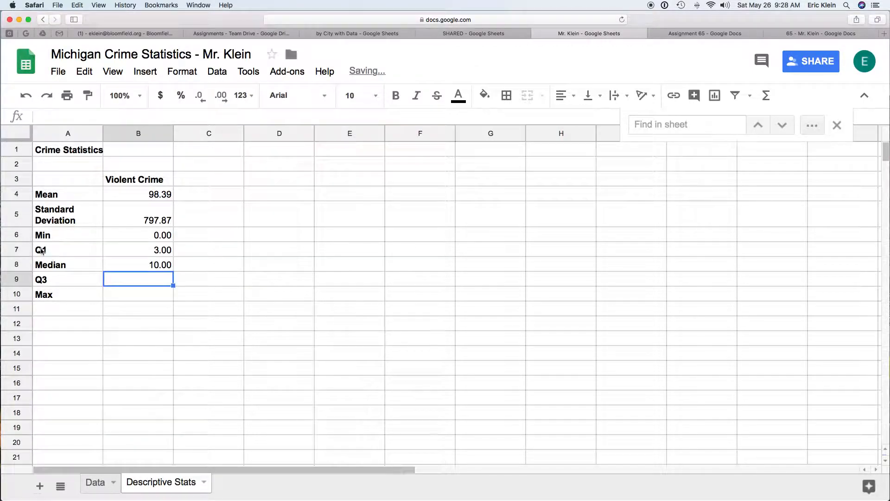
Replace the Median formula in B8 with =median(Data!C6:C348).
{"action": "left_click", "coordinate": [159, 267]}
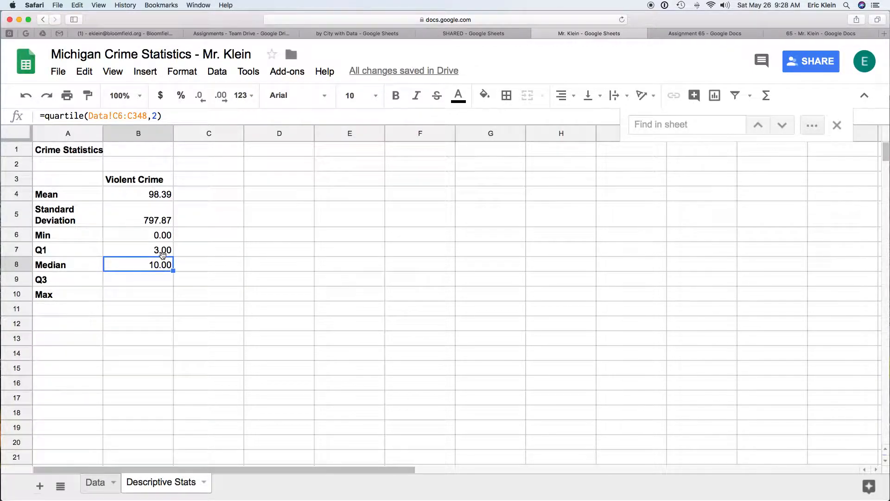
{"action": "left_click_drag", "start_coordinate": [186, 116], "coordinate": [38, 115]}
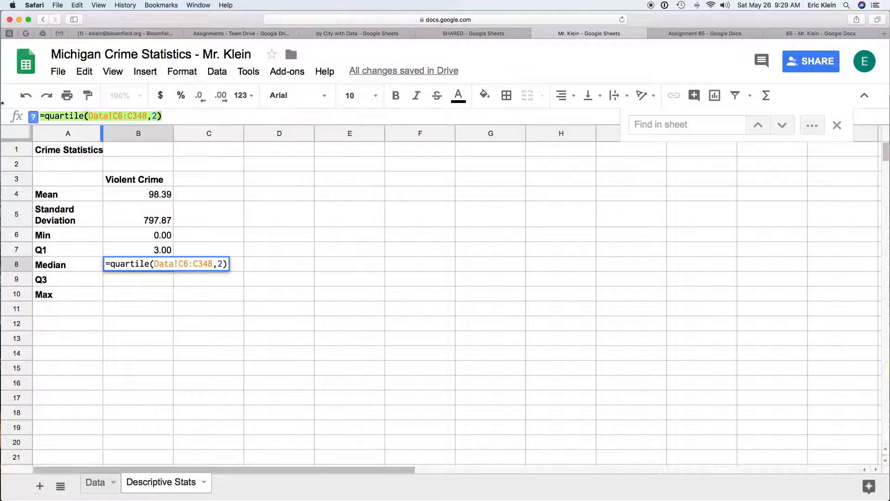
{"action": "key", "text": "BackSpace"}
{"action": "type", "text": "=median"}
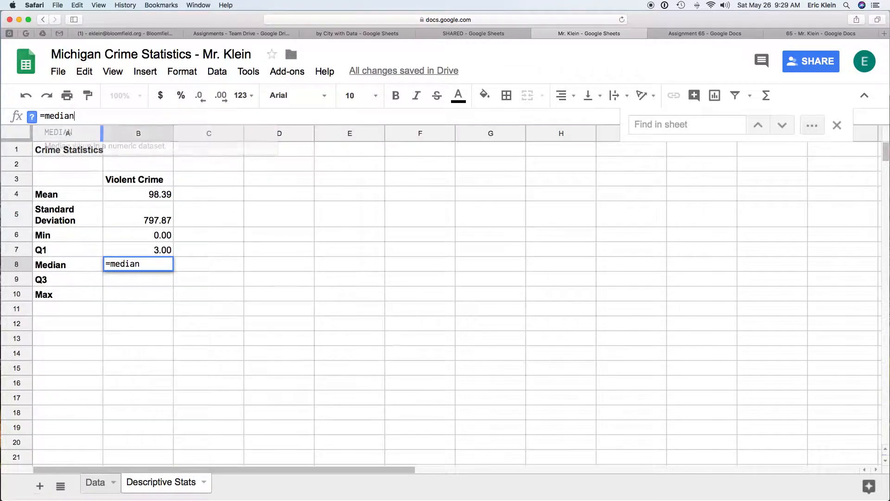
{"action": "type", "text": "("}
{"action": "type", "text": "Data!C6:C348"}
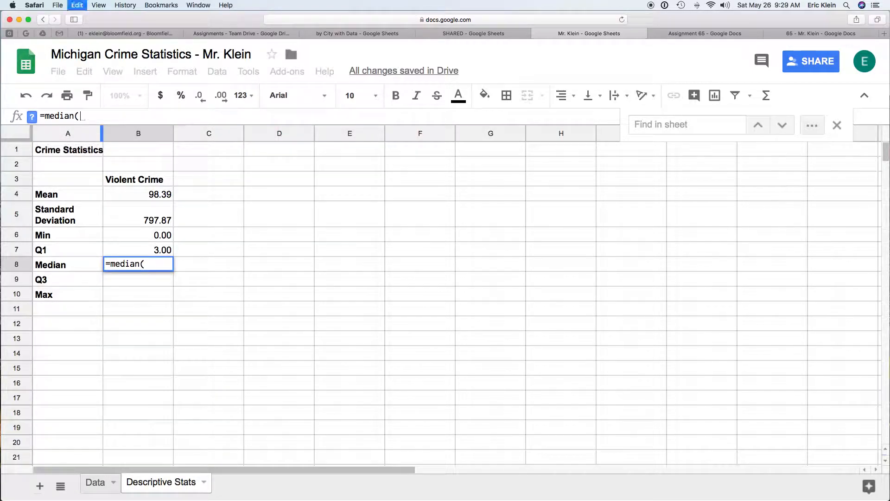
{"action": "type", "text": ")"}
{"action": "key", "text": "Return"}
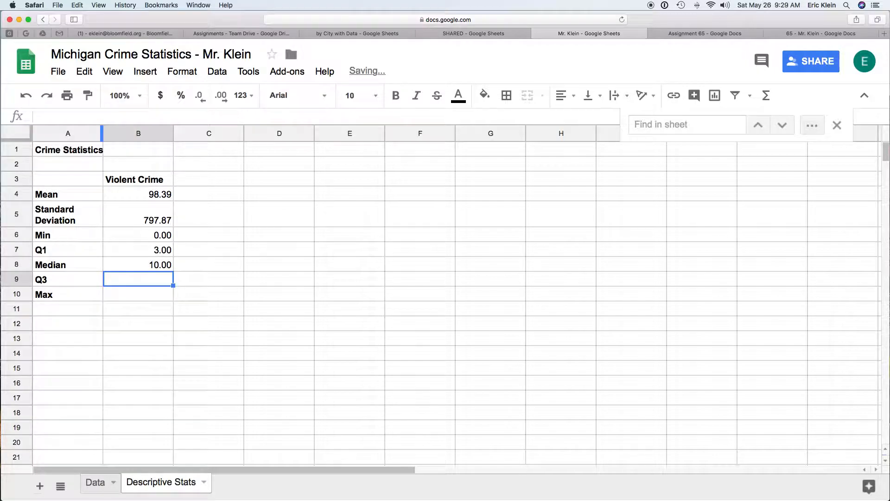
Calculate the violent crime third quartile in B9 with =quartile(Data!C6:C348,3).
{"action": "type", "text": "="}
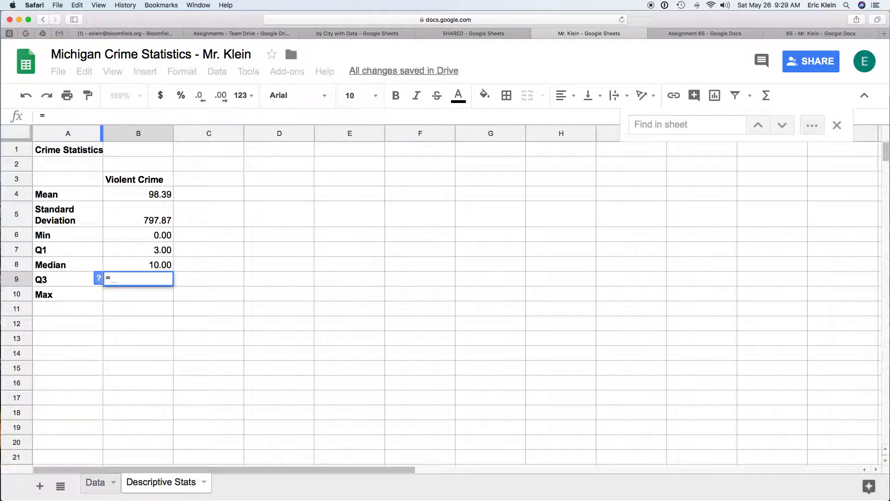
{"action": "type", "text": "quartile"}
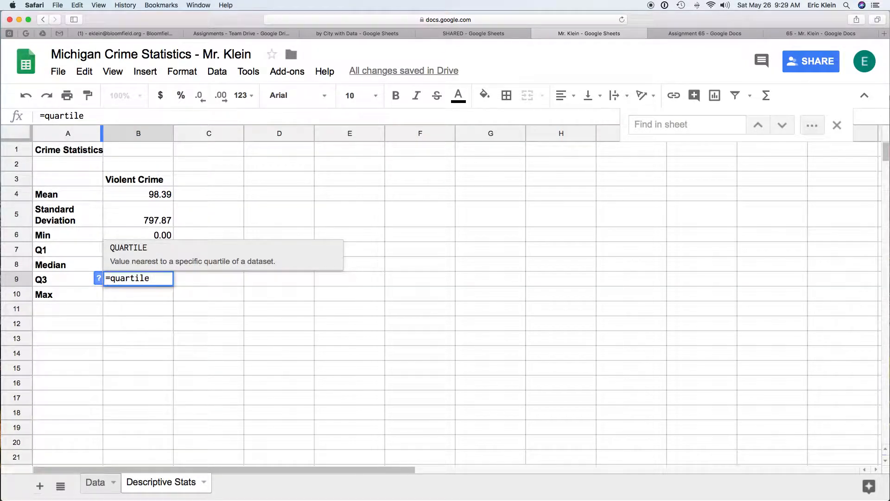
{"action": "type", "text": "("}
{"action": "type", "text": "Data!C6:C348"}
{"action": "type", "text": ","}
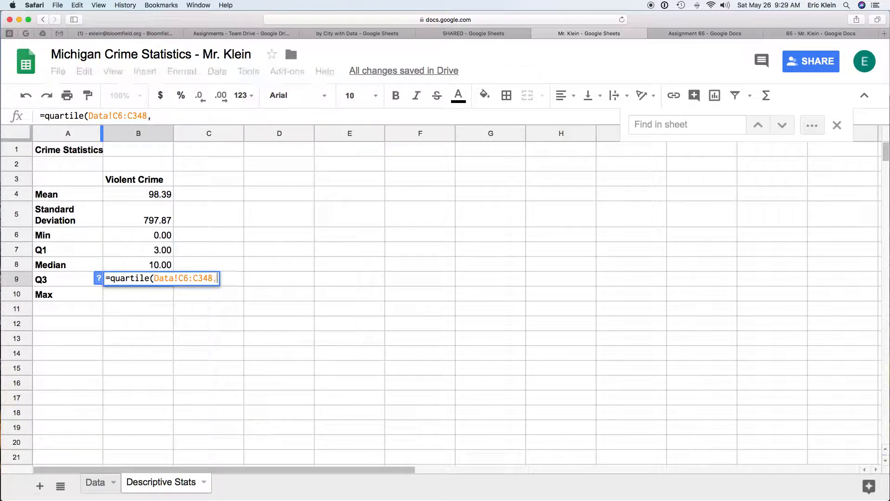
{"action": "type", "text": "3)"}
{"action": "key", "text": "Return"}
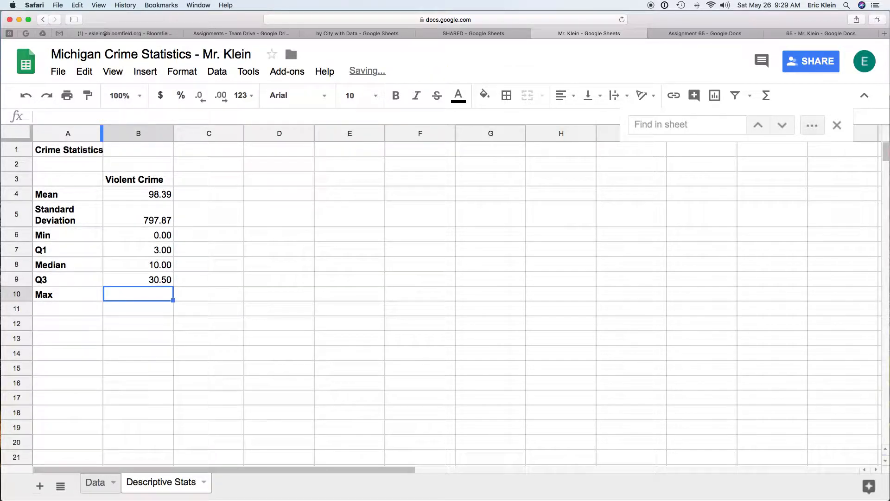
Calculate the violent crime maximum in B10 with =max(Data!C6:C348).
{"action": "type", "text": "="}
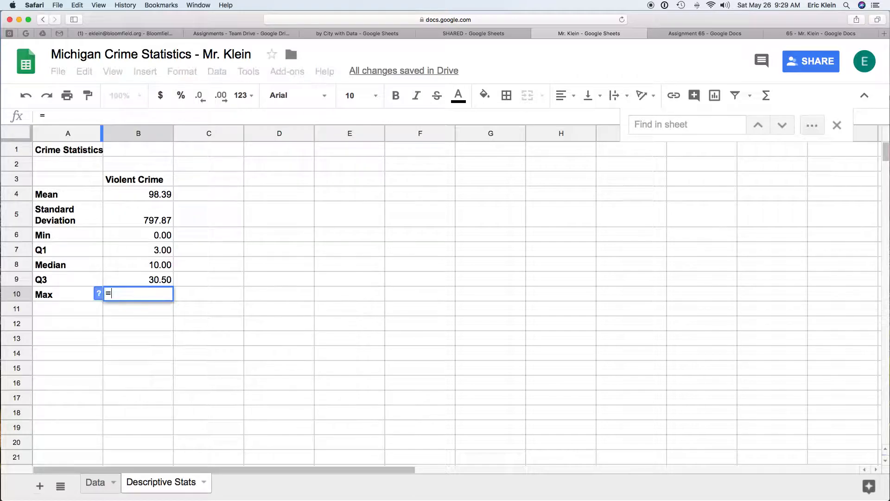
{"action": "type", "text": "max"}
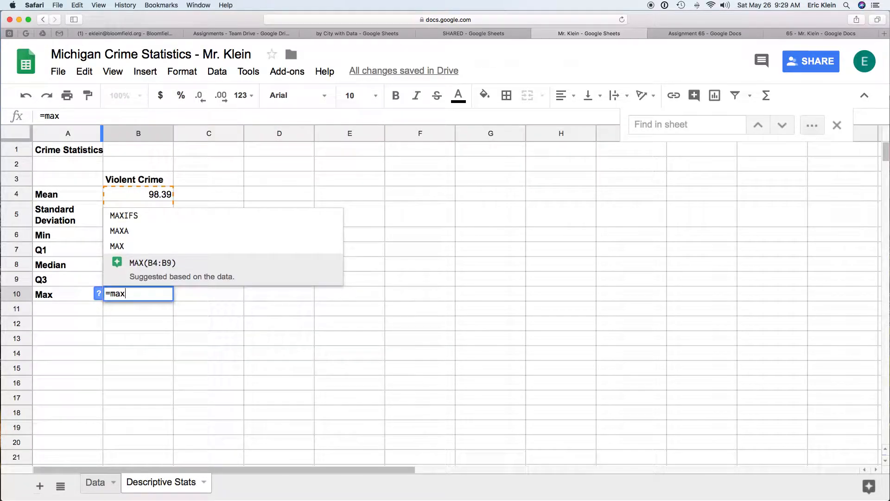
{"action": "type", "text": "(Data!C6:C348"}
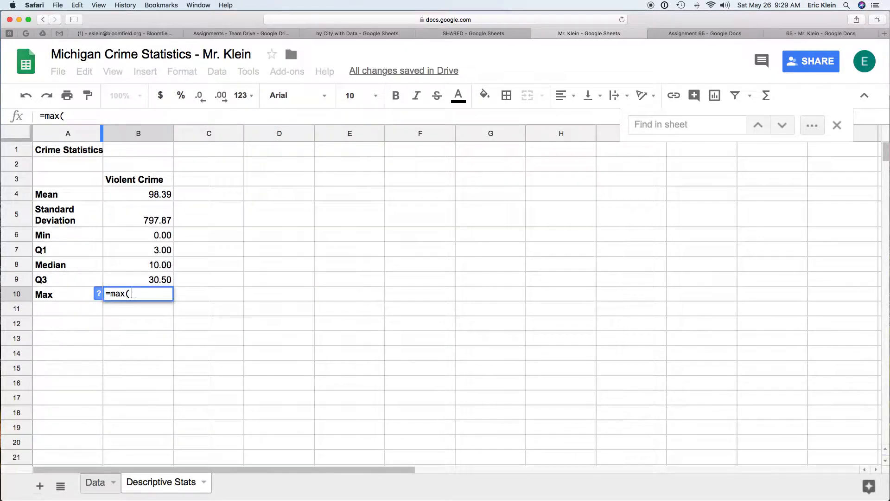
{"action": "type", "text": "Data!C6:C348"}
{"action": "type", "text": ")"}
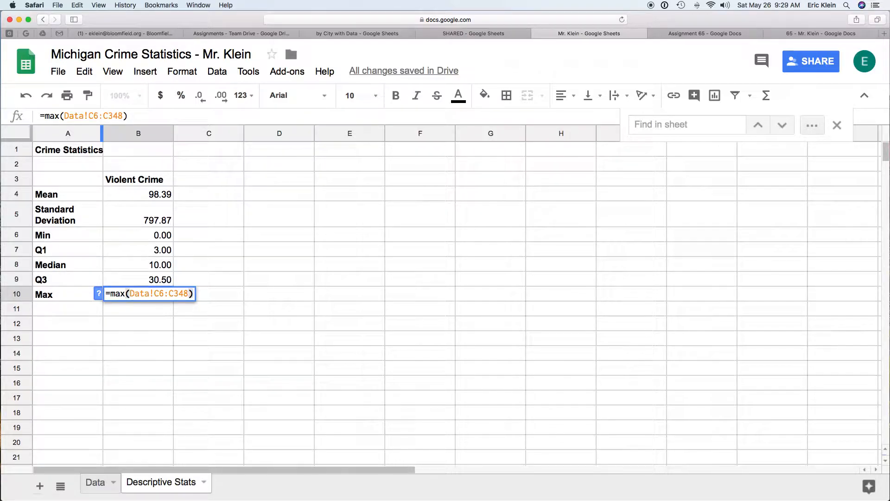
{"action": "key", "text": "Return"}
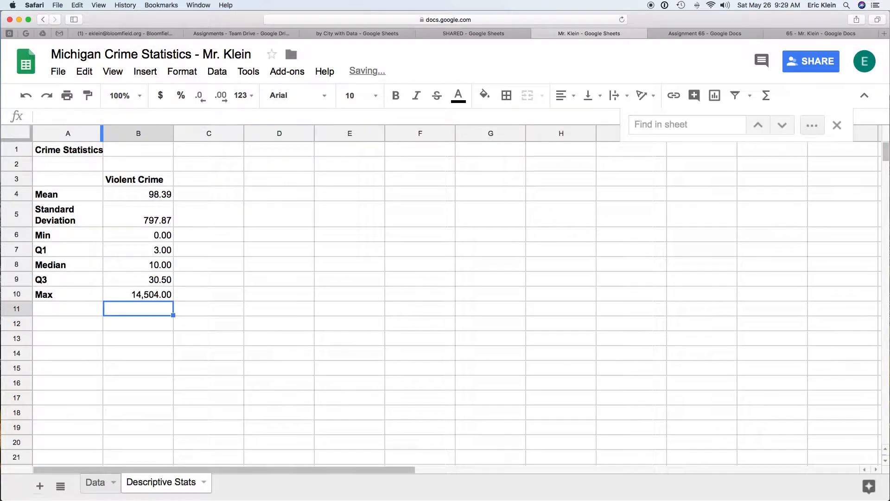
Add the row label count in A11, below Max.
{"action": "left_click", "coordinate": [73, 309]}
{"action": "scroll", "coordinate": [73, 309], "scroll_direction": "right", "scroll_amount": 5}
{"action": "type", "text": "count"}
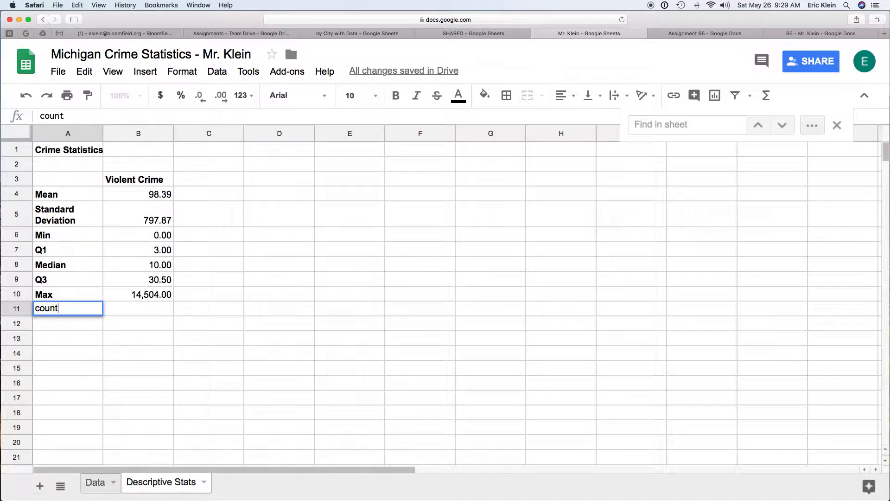
{"action": "type", "text": "("}
{"action": "key", "text": "Tab"}
Count the violent crime data values in B11 with =COUNT(Data!C6:C348).
{"action": "type", "text": "count"}
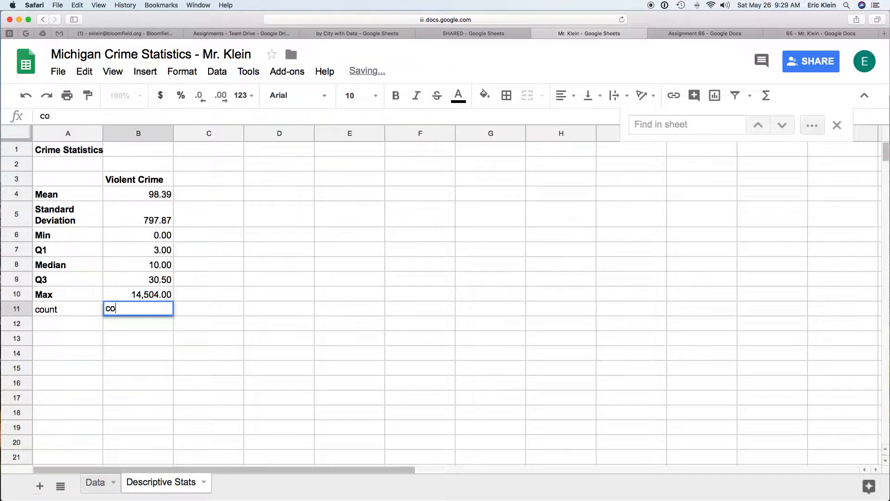
{"action": "key", "text": "BackSpace"}
{"action": "key", "text": "BackSpace"}
{"action": "key", "text": "BackSpace"}
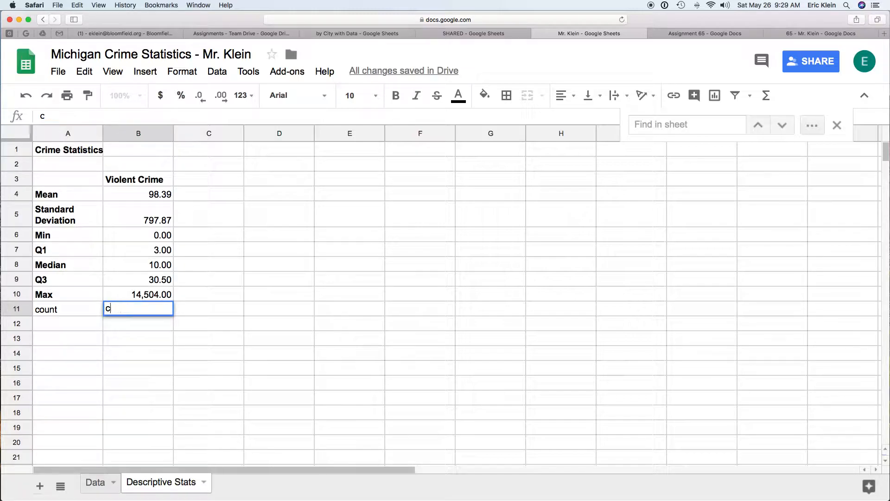
{"action": "type", "text": "=cout"}
{"action": "key", "text": "BackSpace"}
{"action": "type", "text": "nt"}
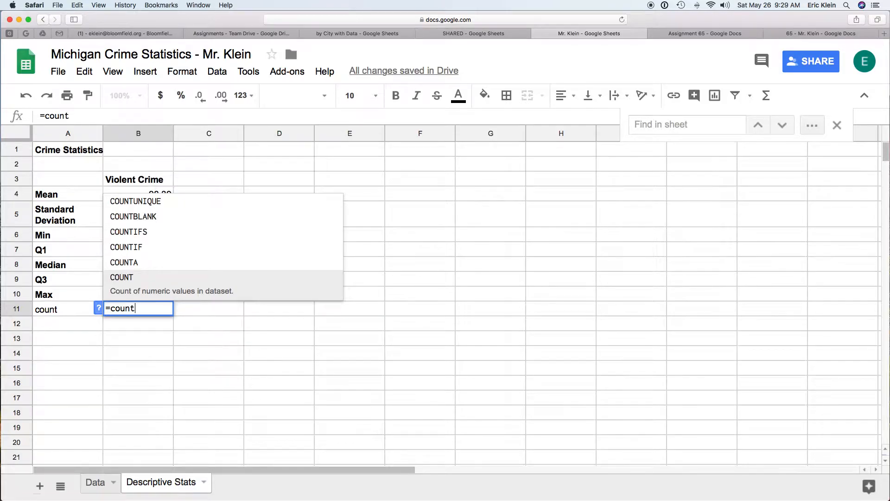
{"action": "left_click", "coordinate": [142, 287]}
{"action": "type", "text": "Data!C6:C348"}
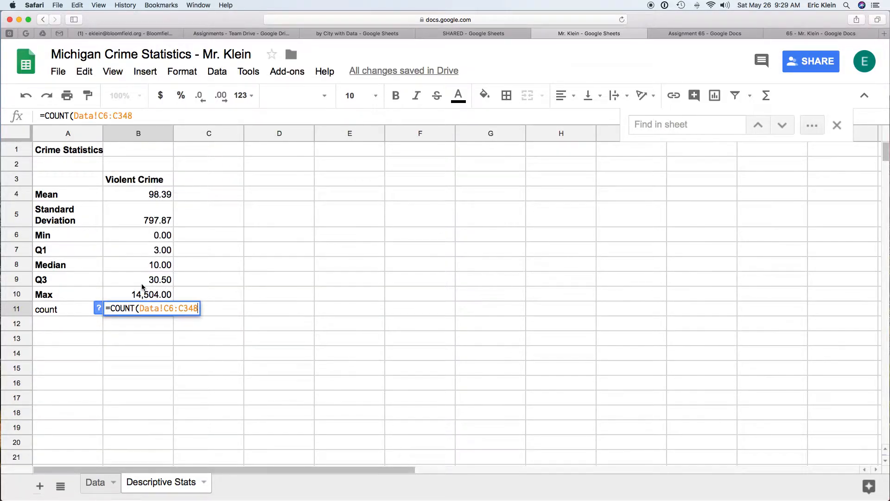
{"action": "type", "text": ")"}
{"action": "key", "text": "Return"}
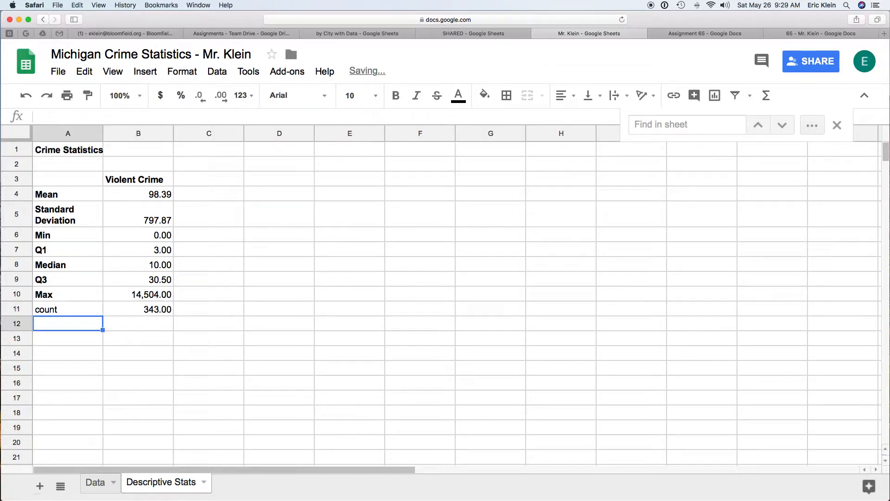
{"action": "left_click", "coordinate": [171, 309]}
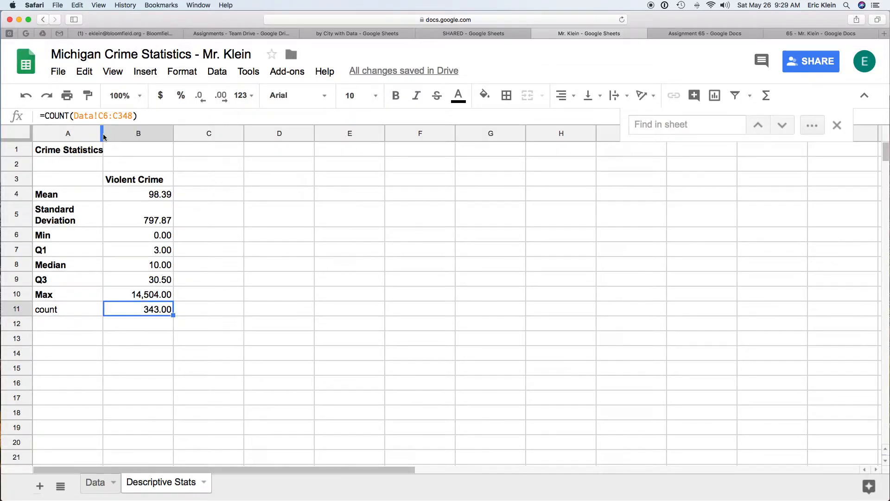